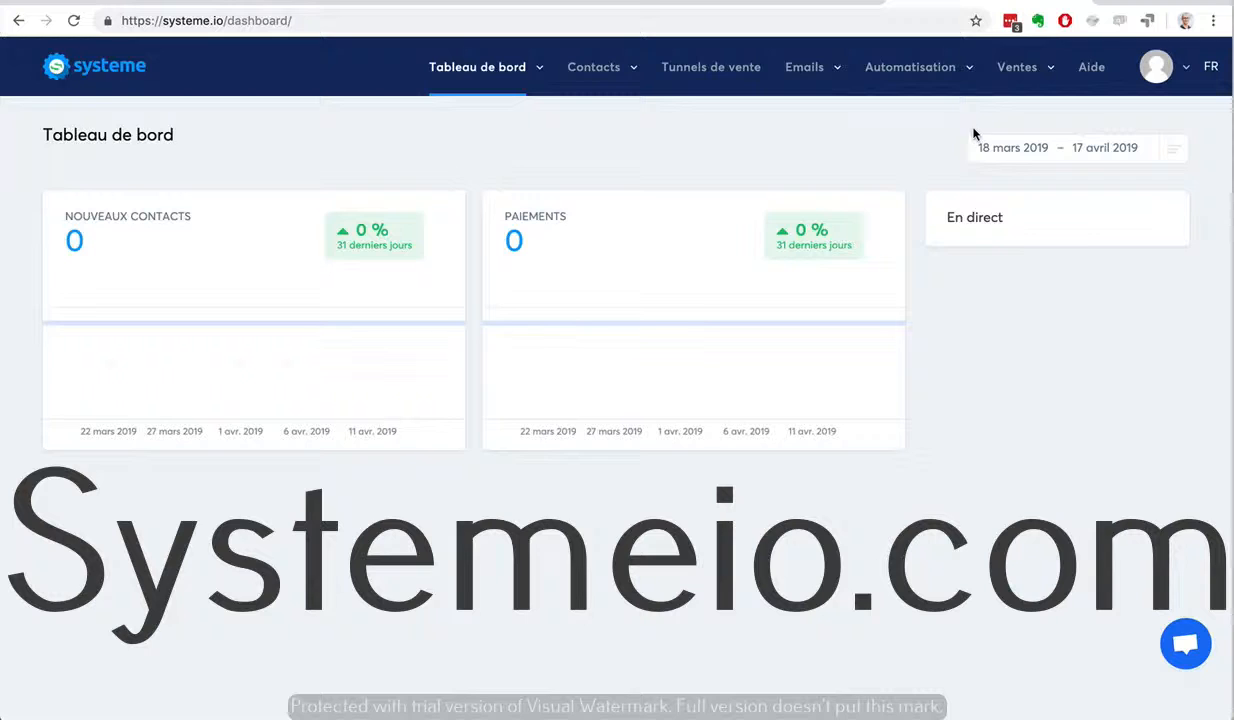
# Create a new course named "Formation guitare" in Mes formations and save it
pyautogui.click(1012, 70)
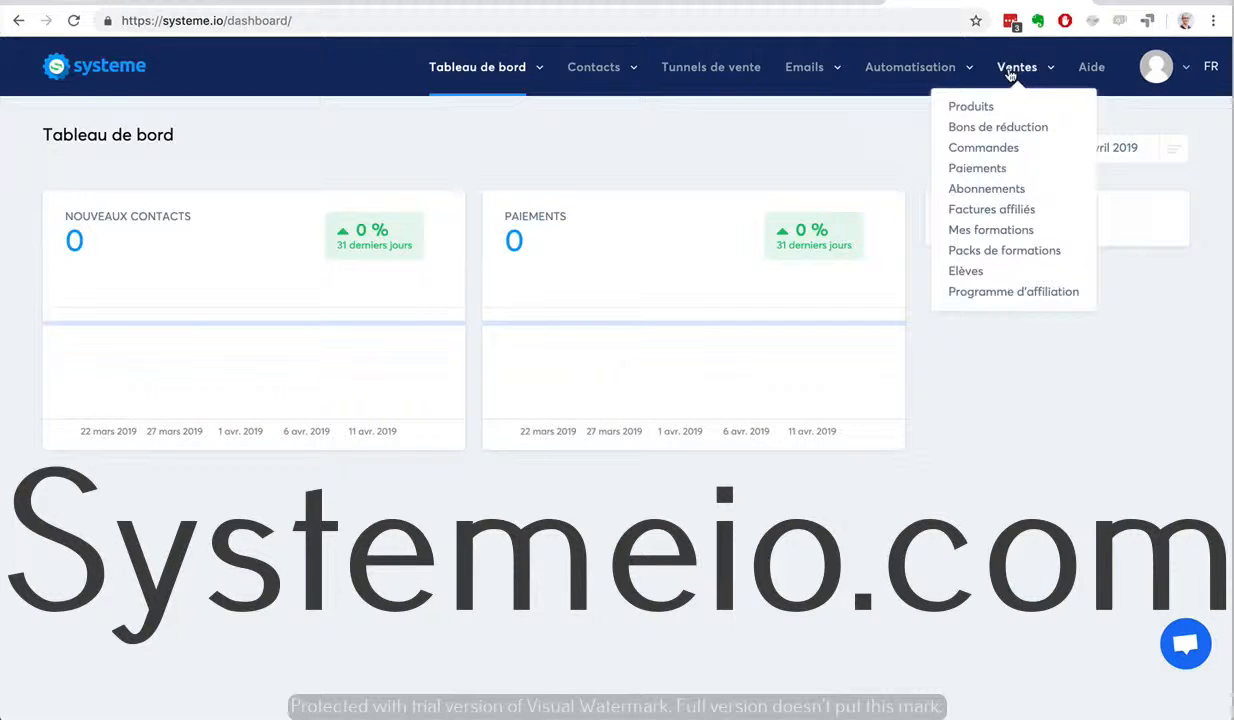
pyautogui.click(987, 232)
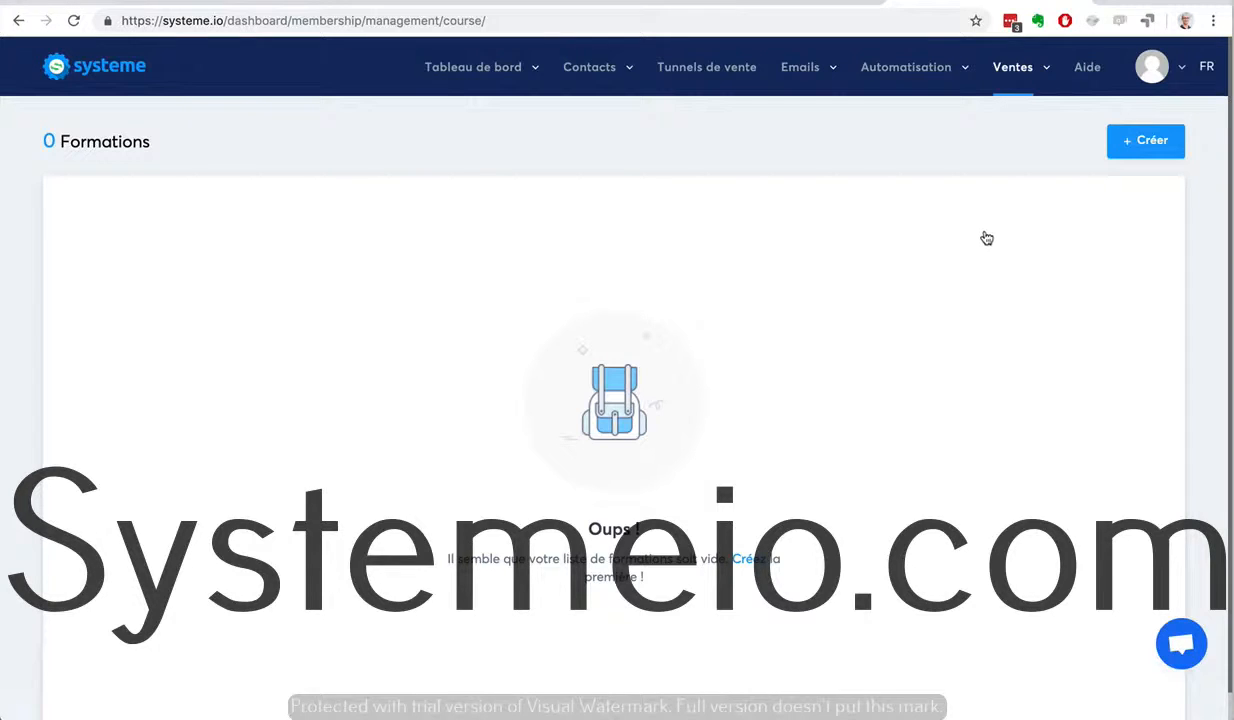
pyautogui.click(1012, 72)
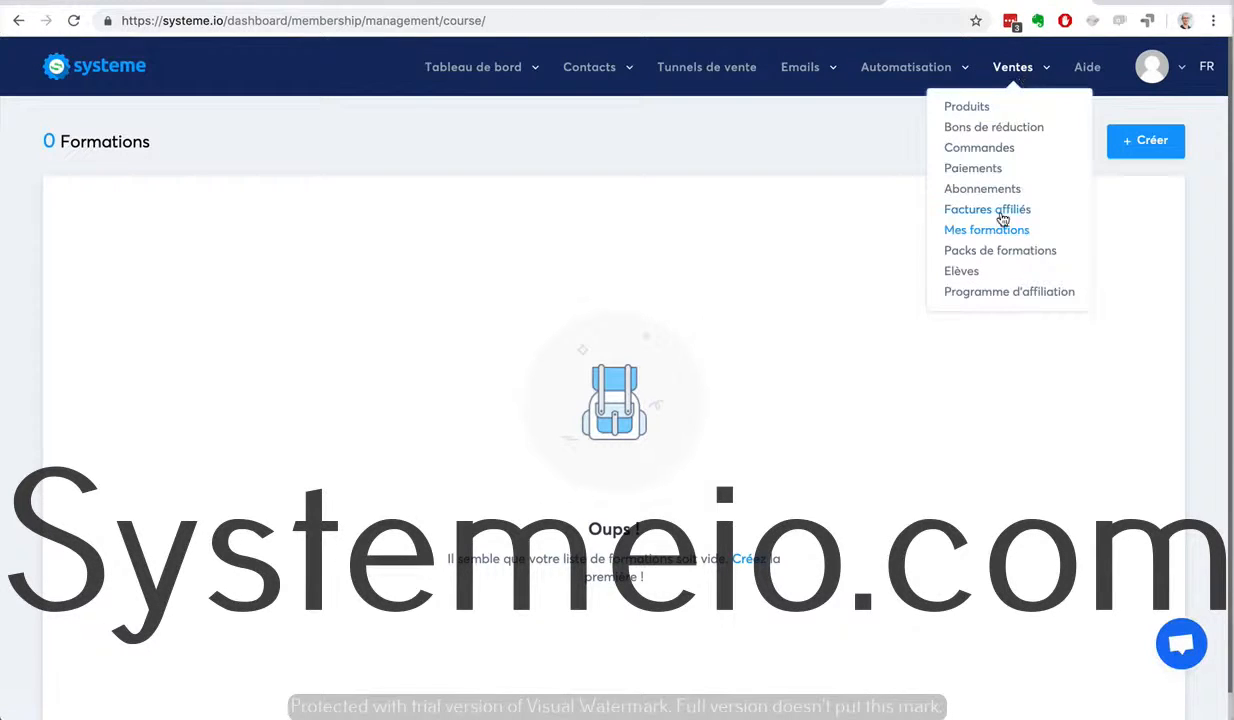
pyautogui.click(1123, 148)
pyautogui.click(236, 236)
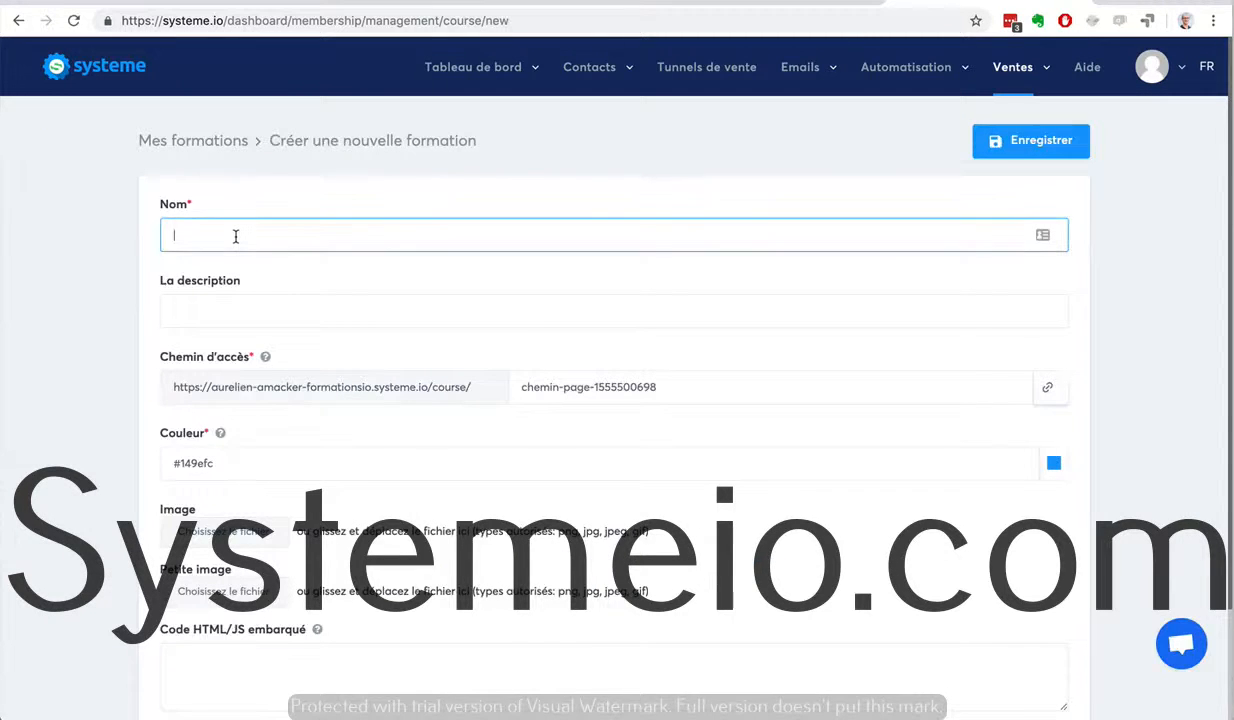
pyautogui.press('BackSpace')
pyautogui.press('BackSpace')
pyautogui.click(1019, 141)
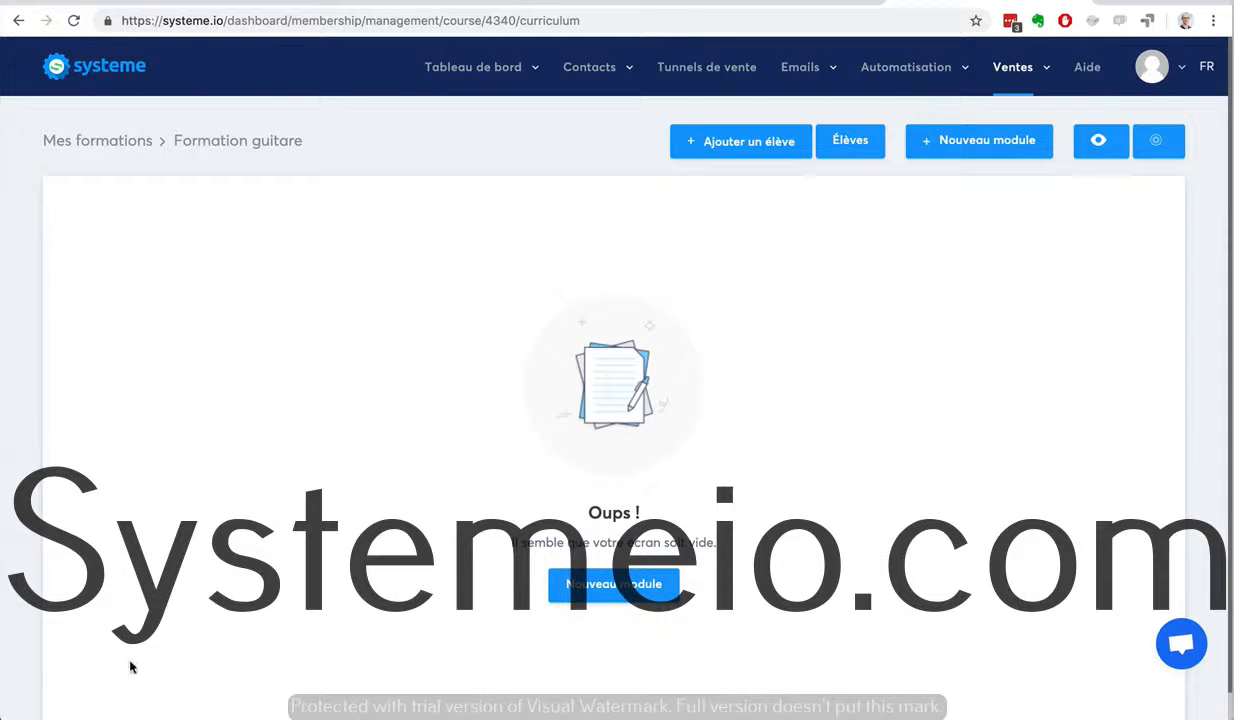
# Add a module named "Module 1: Les bases" to the course and save it
pyautogui.click(637, 578)
pyautogui.write('Module 1: Les bases')
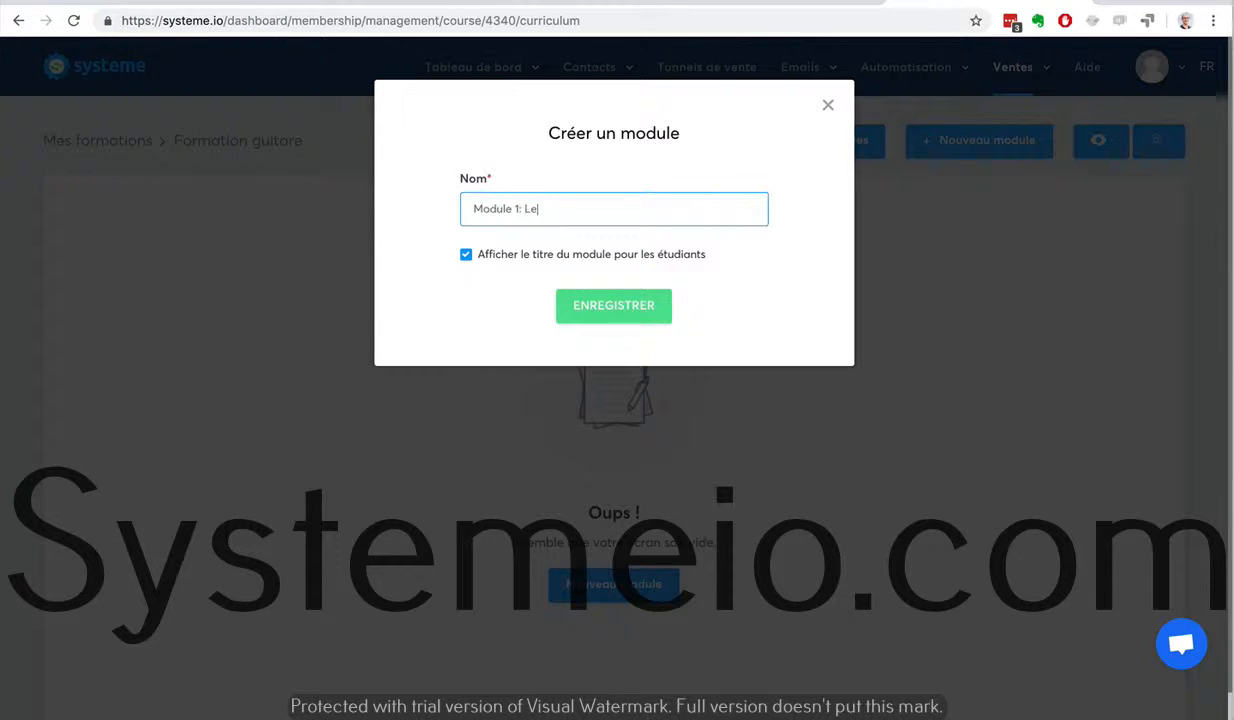
pyautogui.click(622, 303)
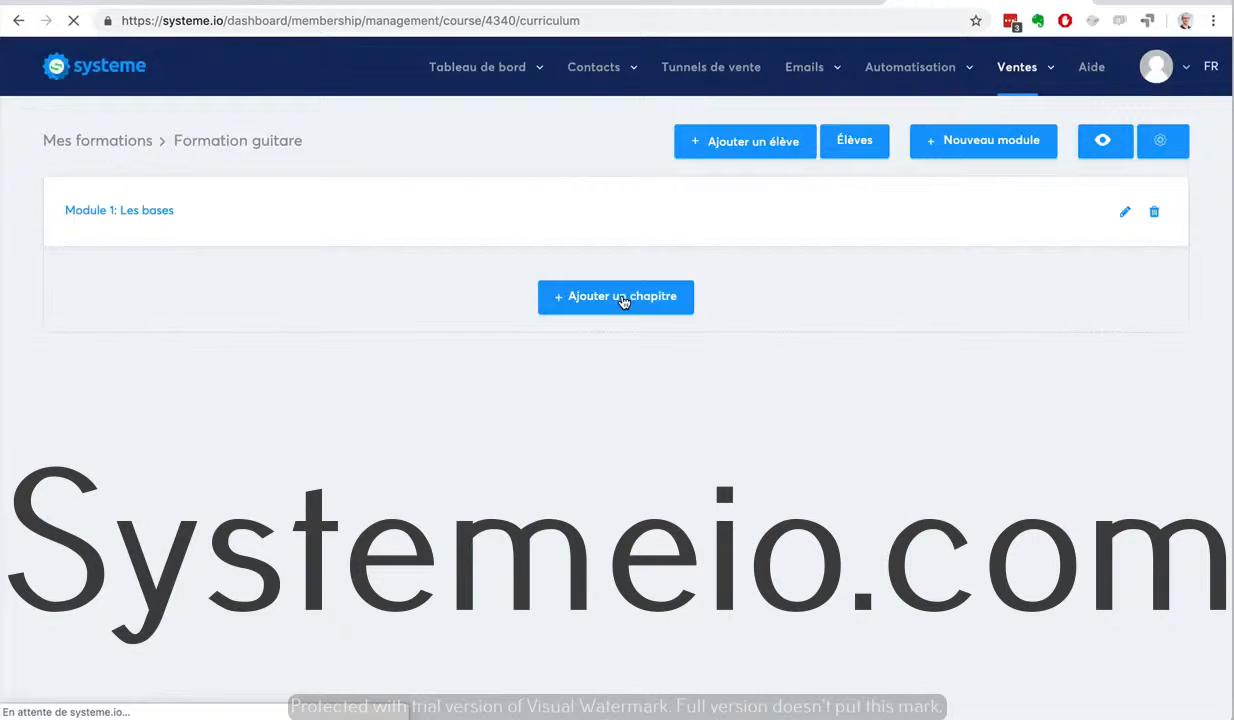
# Add a chapter named "Le solfège" to the module with a delay of 0 and the page type Vidéo
pyautogui.click(622, 298)
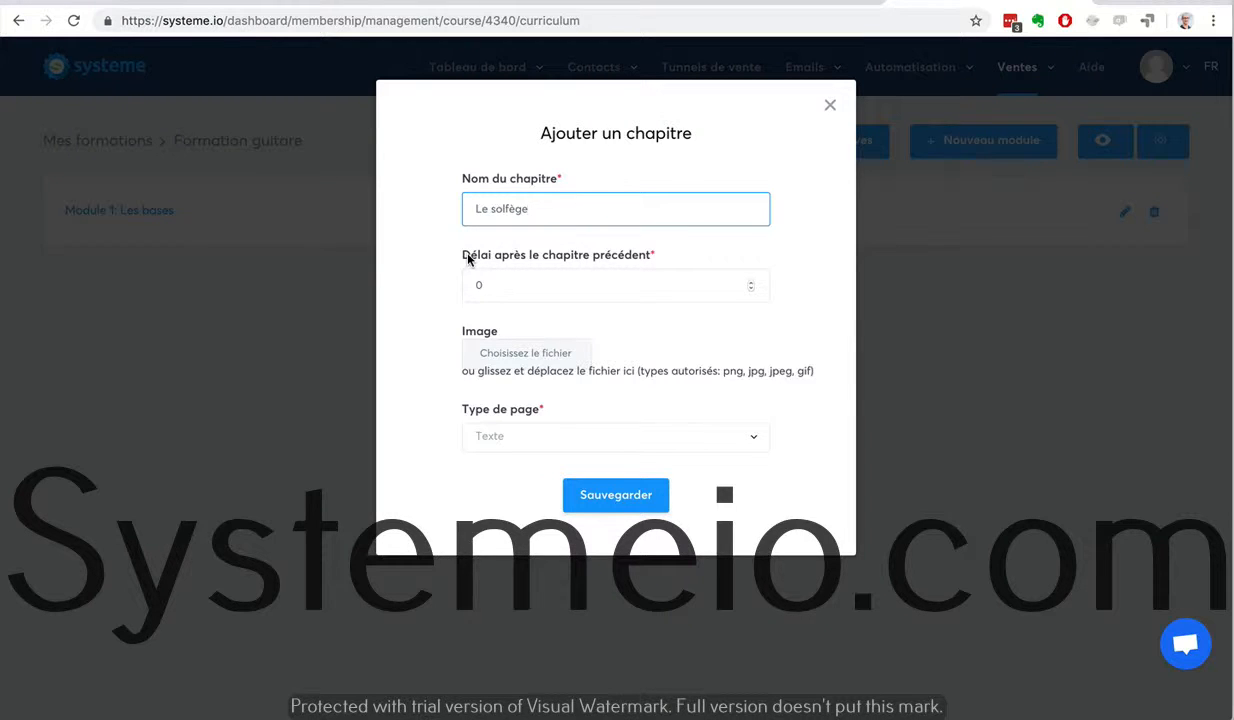
pyautogui.click(749, 285)
pyautogui.write('4')
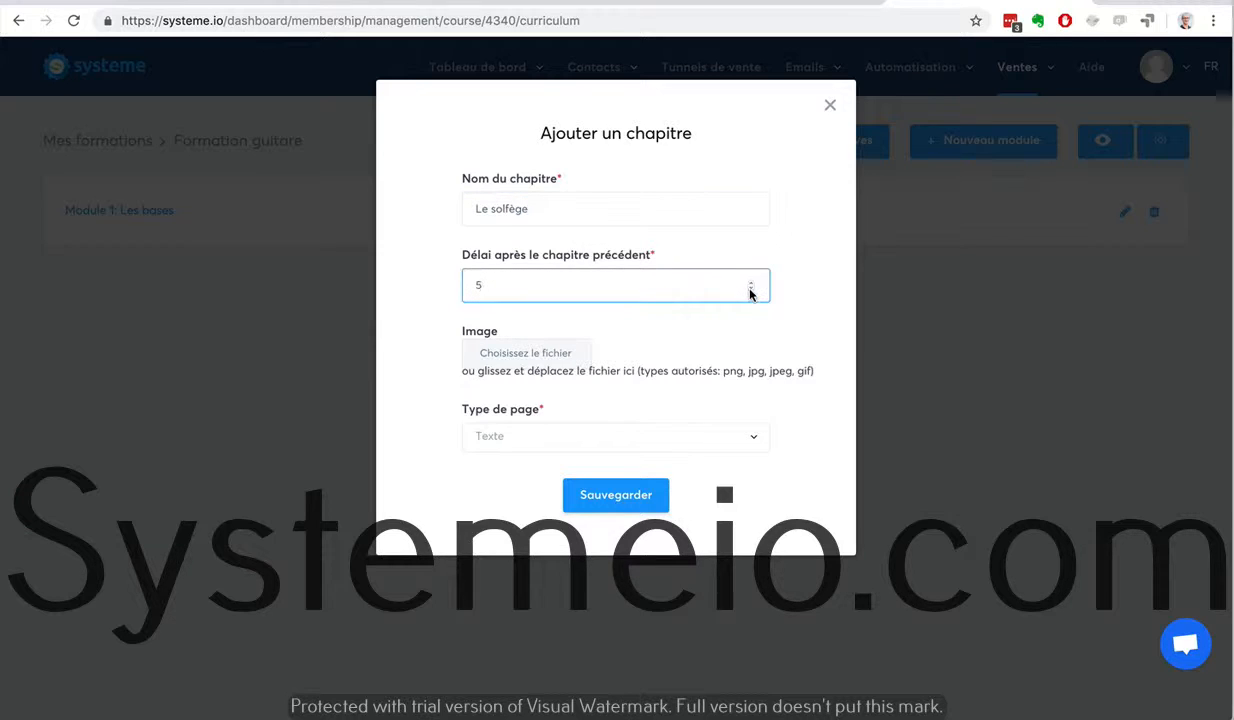
pyautogui.click(662, 450)
pyautogui.click(655, 496)
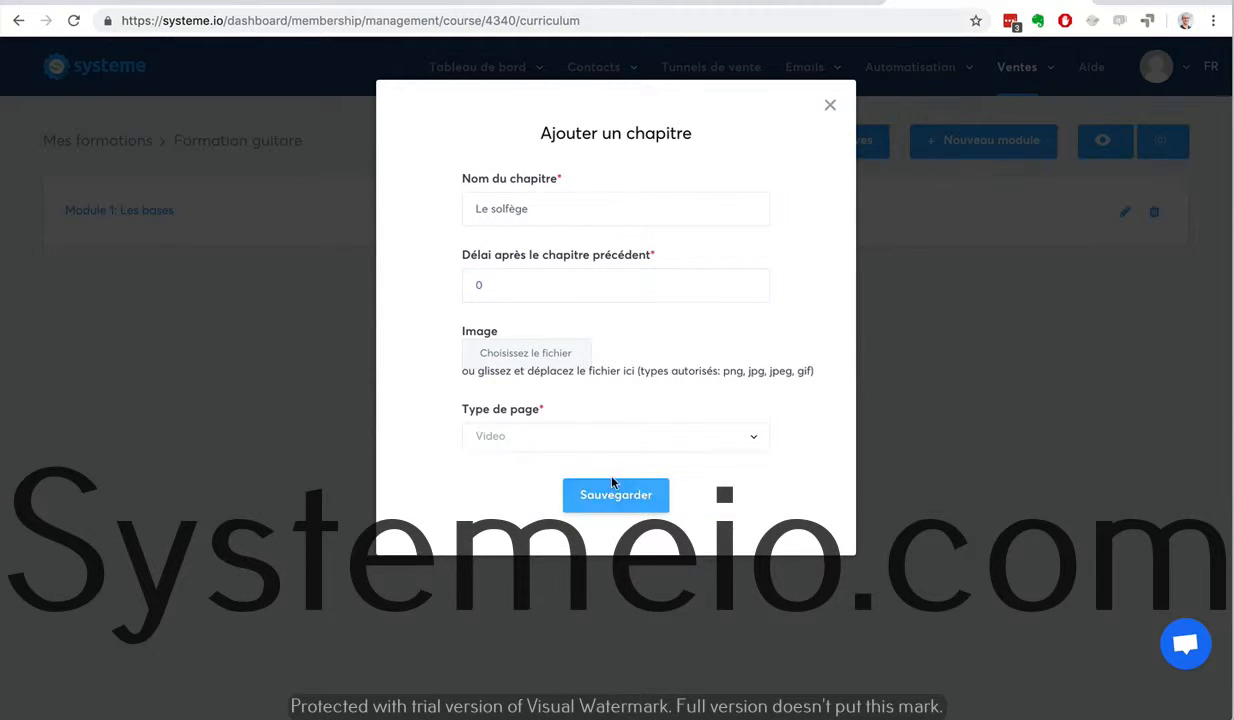
pyautogui.click(604, 496)
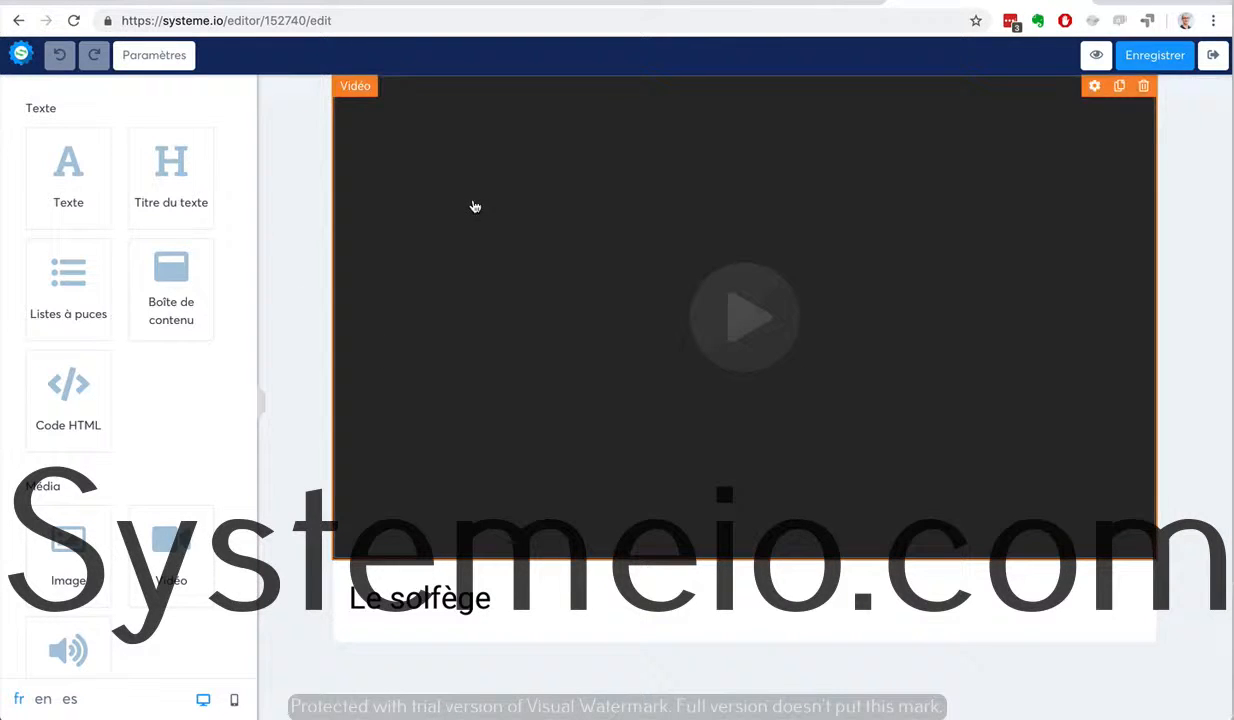
# Move the "Le solfège" title above the video and place a content box (Boîte de contenu) below the video
pyautogui.moveTo(395, 595); pyautogui.dragTo(350, 93)
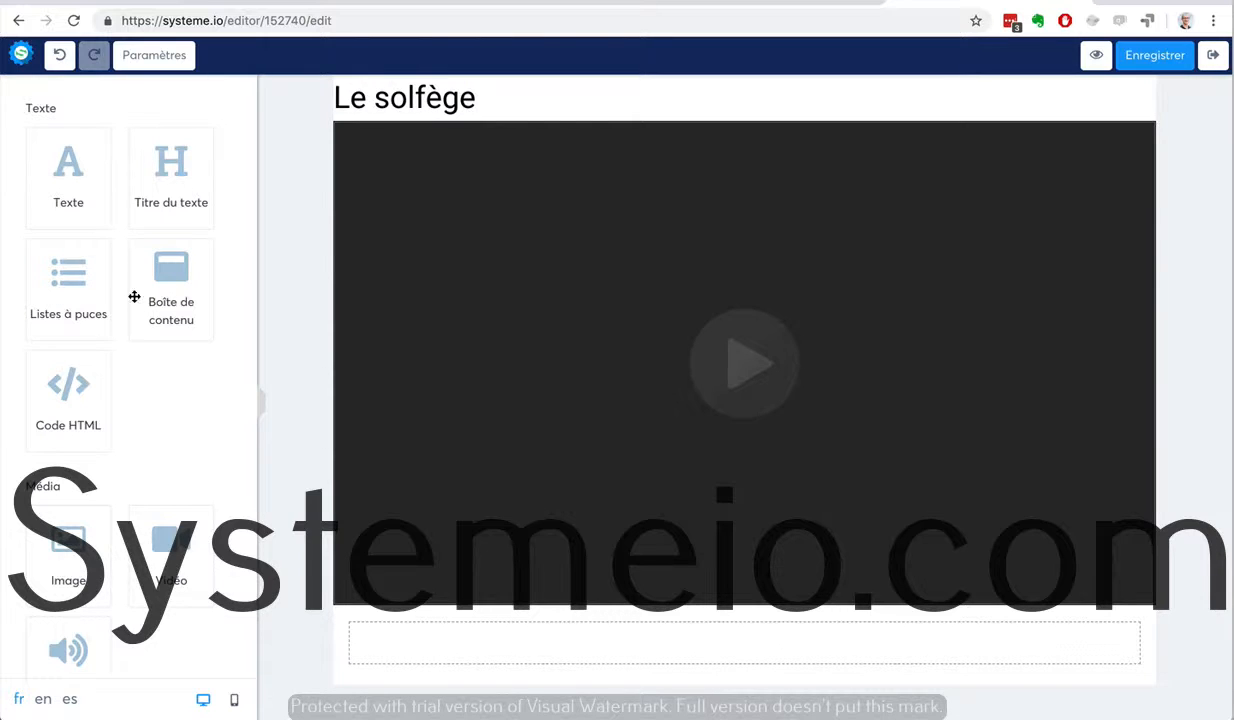
pyautogui.moveTo(171, 311); pyautogui.dragTo(449, 637)
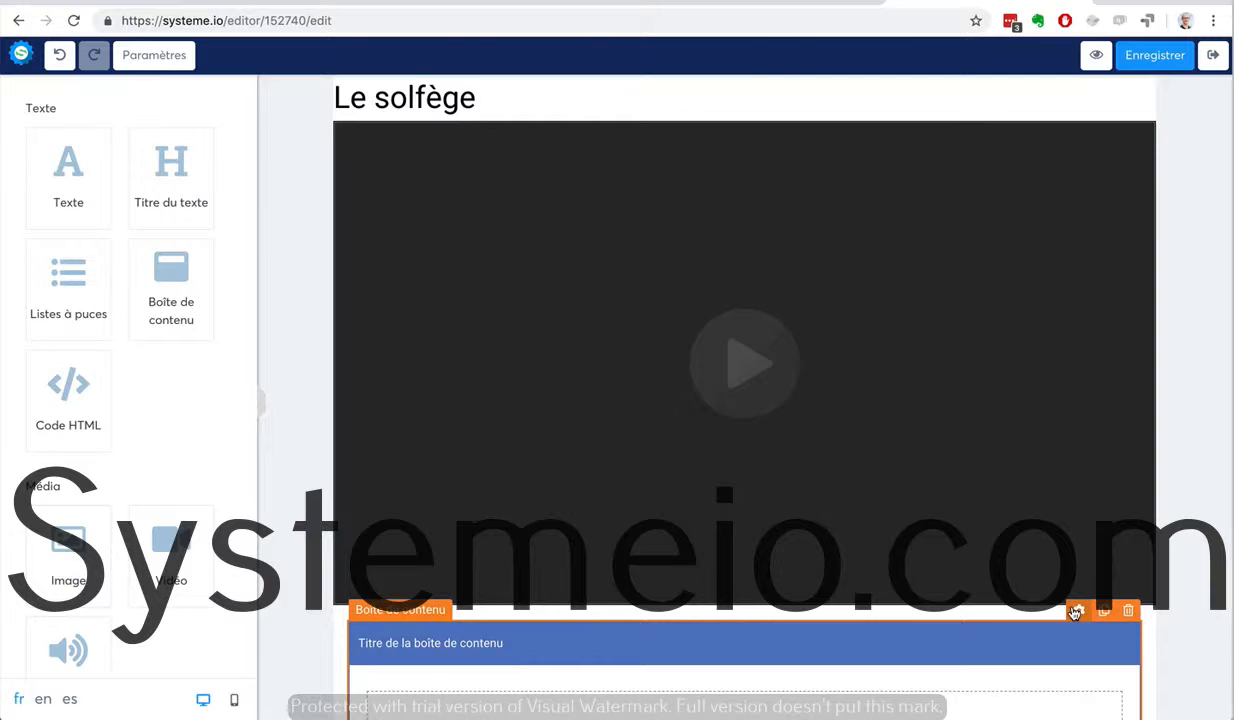
# Set the content box's header title to "Ressources" with a text size of 24
pyautogui.click(1076, 611)
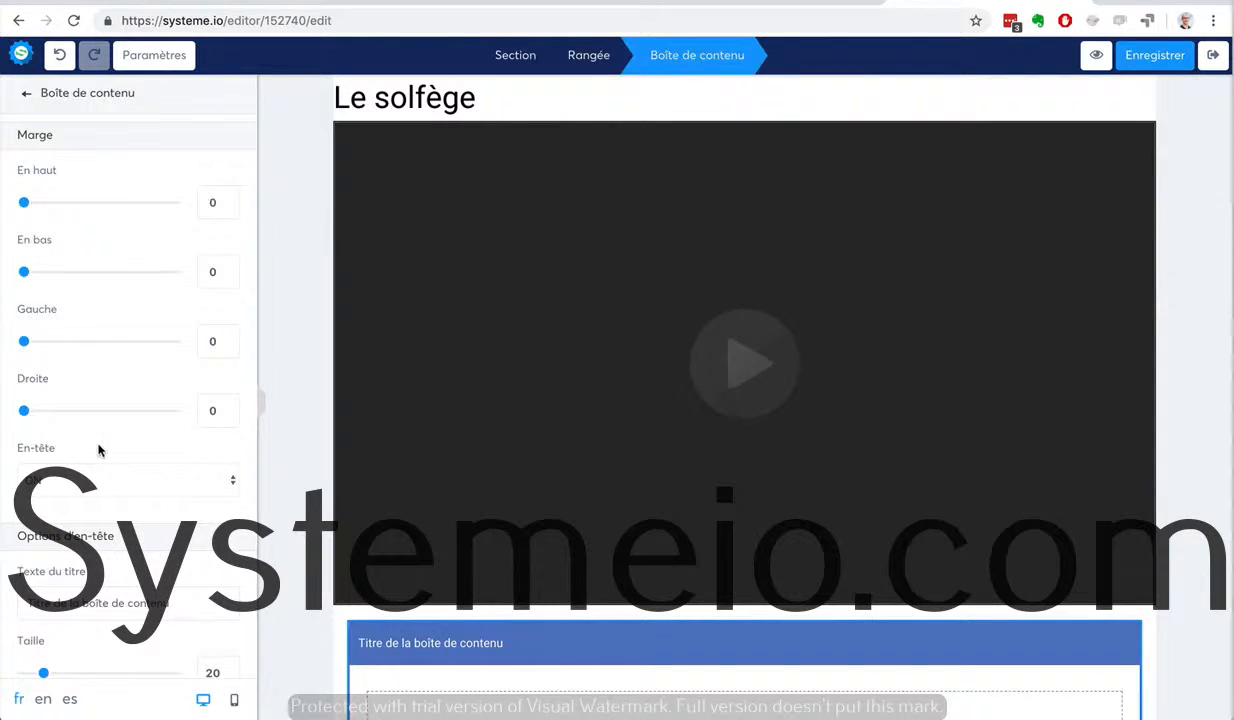
pyautogui.scroll(-2, 99, 446)
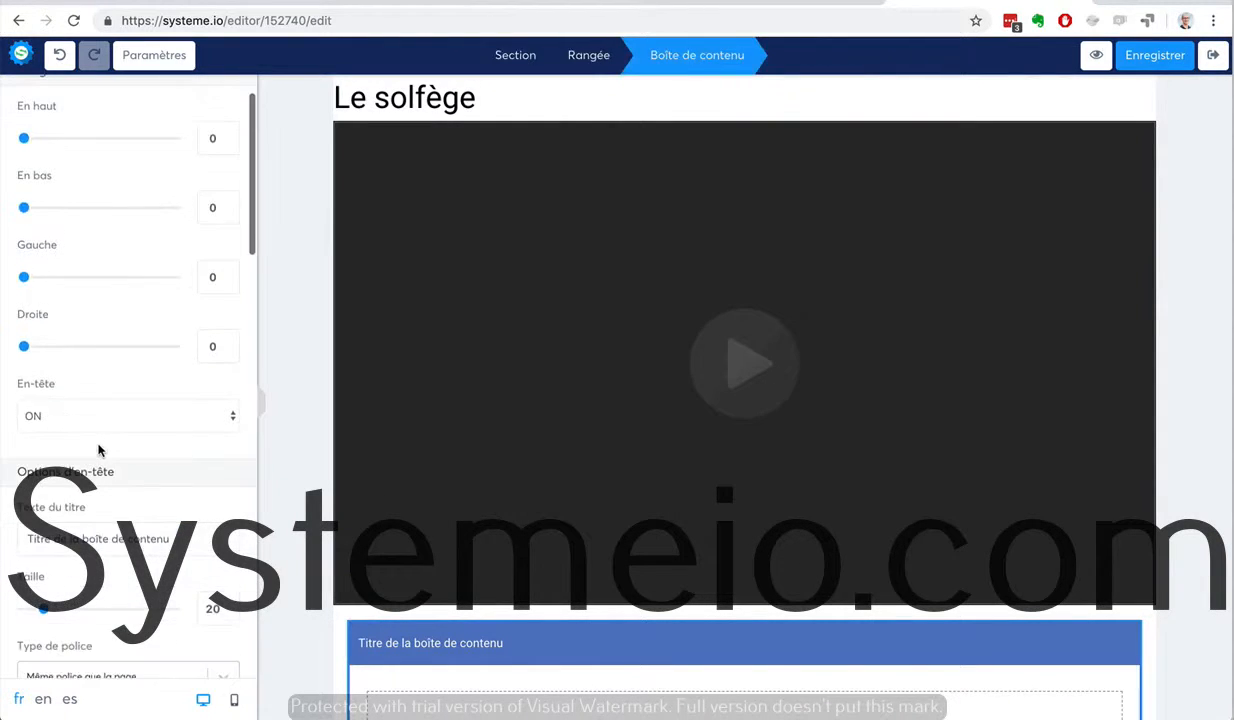
pyautogui.tripleClick(158, 541)
pyautogui.write('Rew')
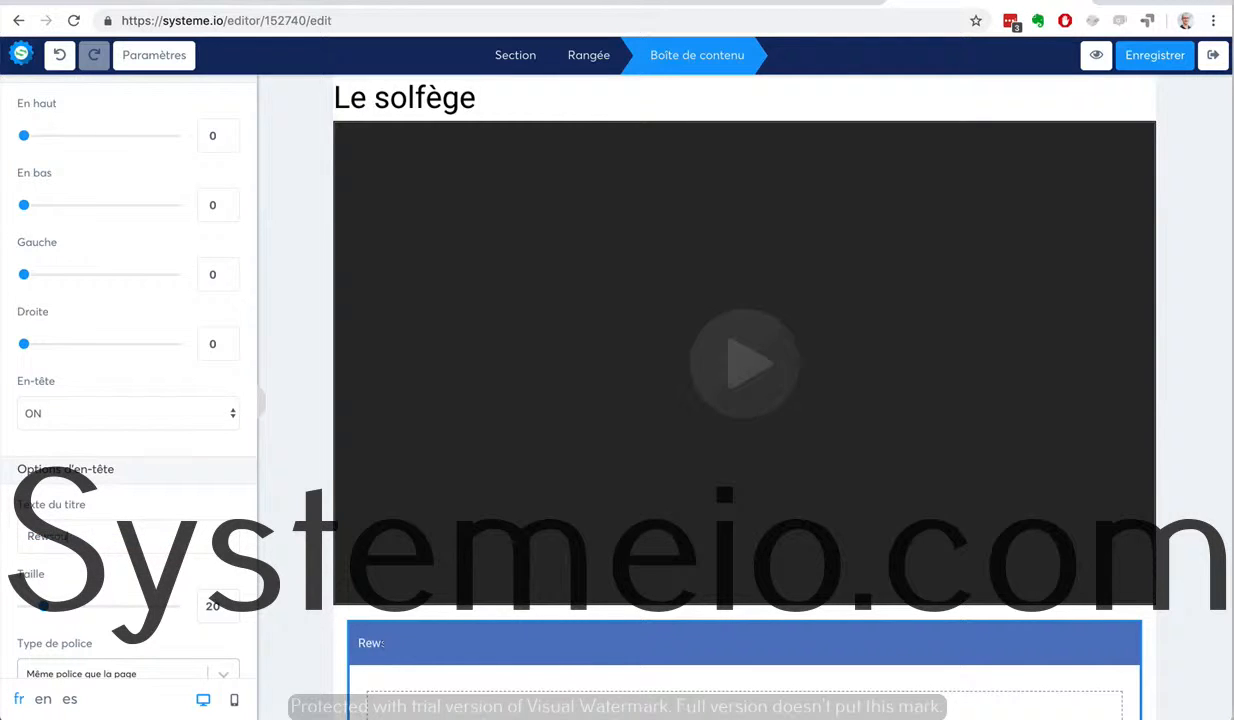
pyautogui.write('sourcesources')
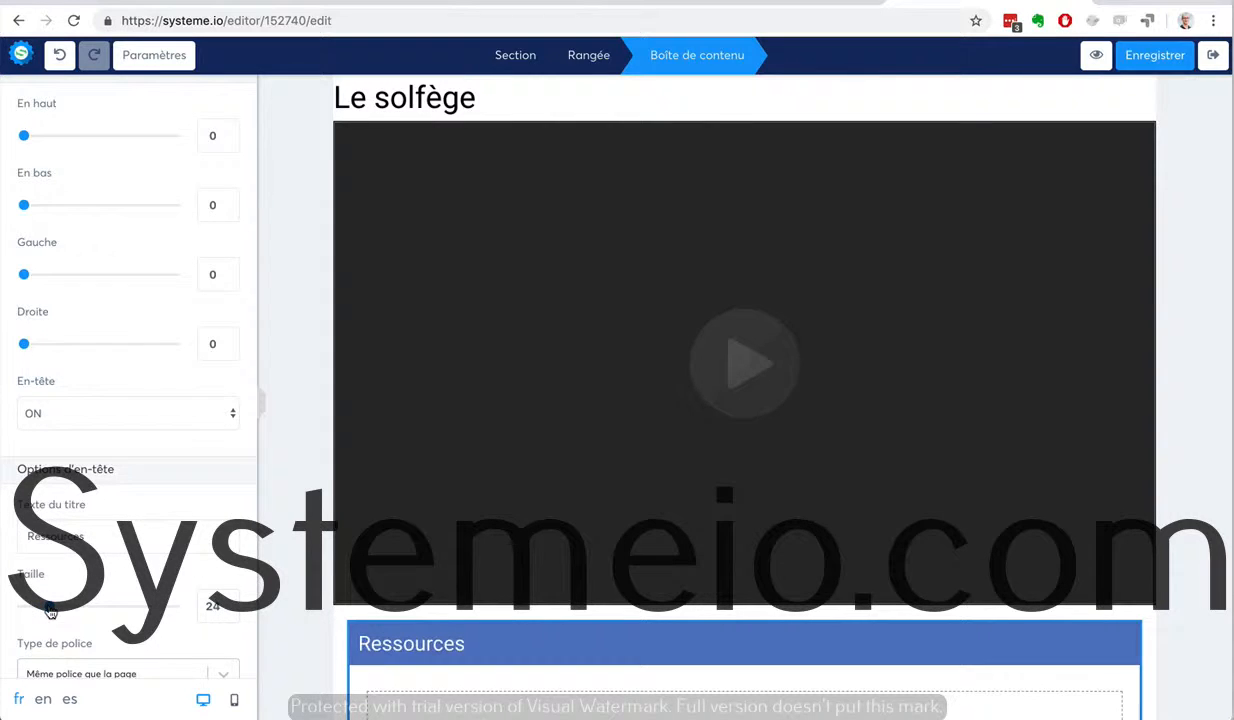
pyautogui.click(279, 432)
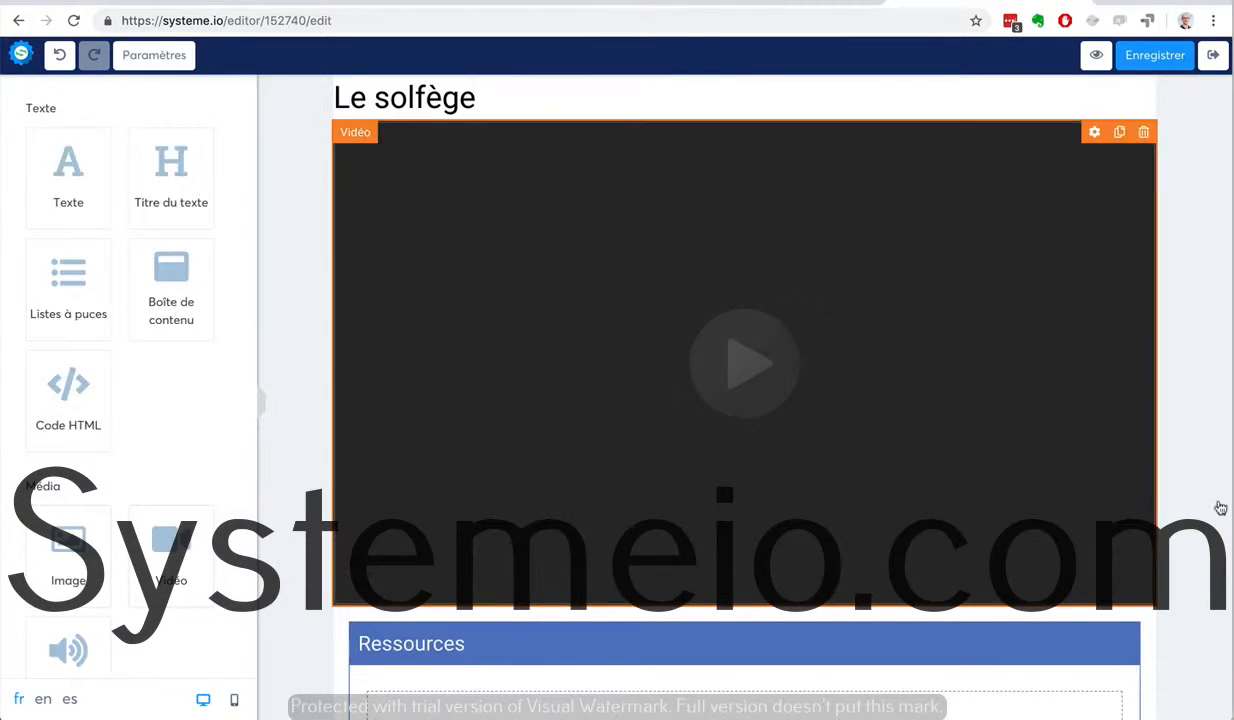
# Place a bullet list inside the Ressources box and change its icon to the flaticon-interface check mark
pyautogui.scroll(-2, 1207, 504)
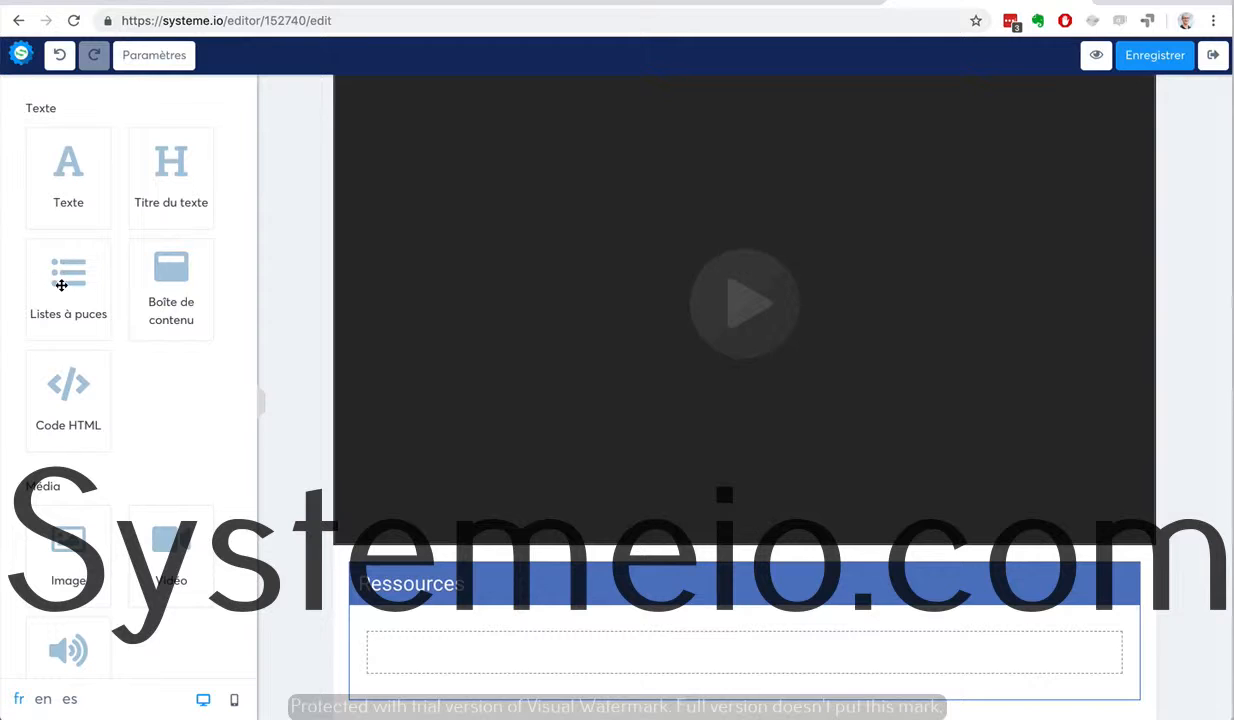
pyautogui.moveTo(66, 276); pyautogui.dragTo(492, 632)
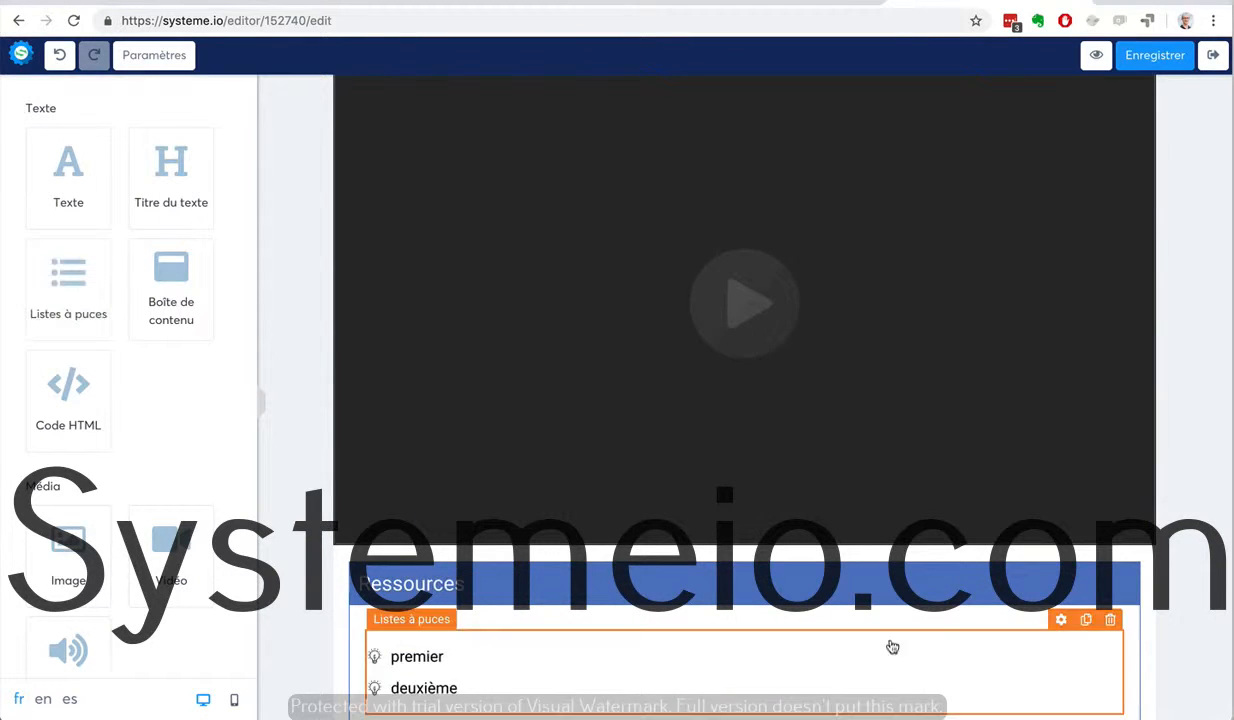
pyautogui.scroll(-1, 1204, 543)
pyautogui.click(386, 640)
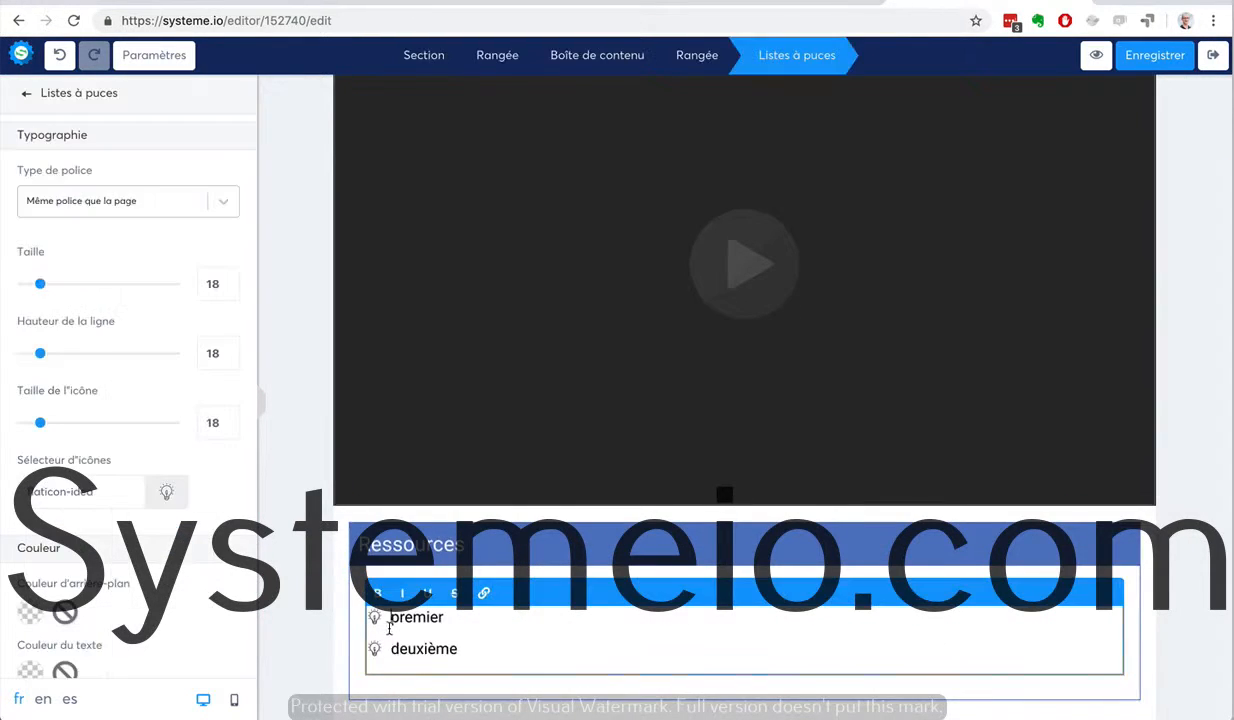
pyautogui.click(166, 491)
pyautogui.click(77, 592)
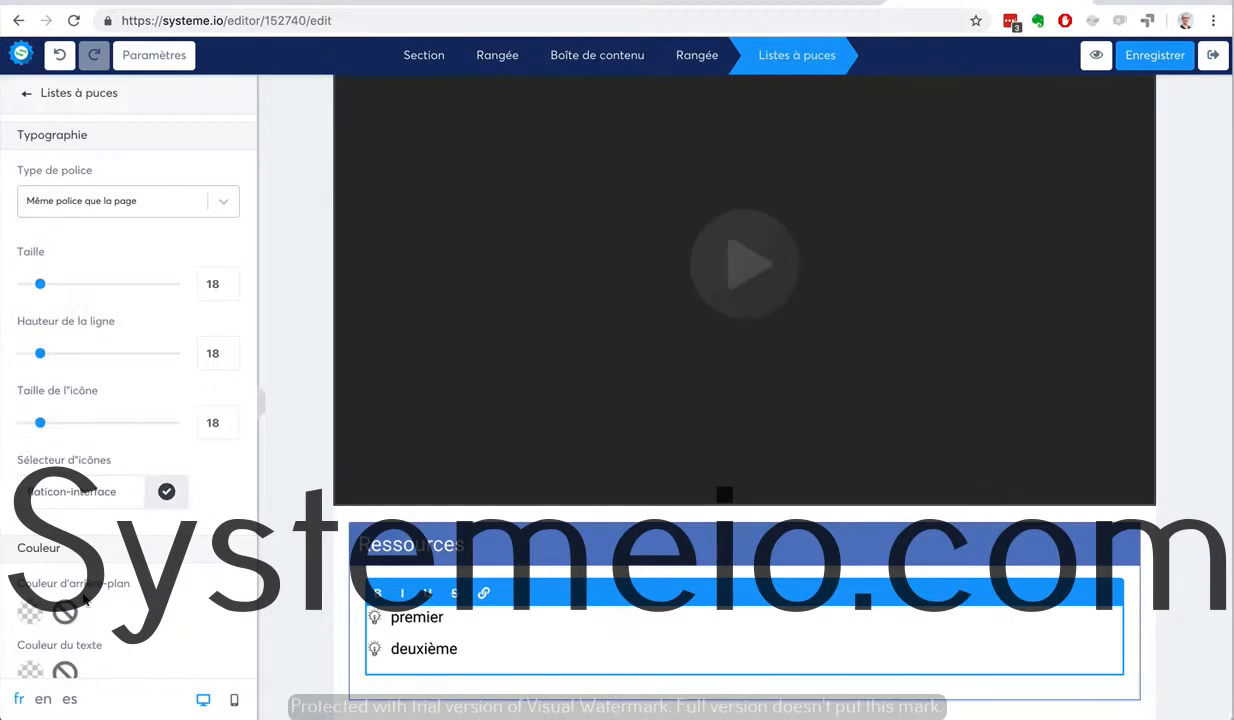
# Set the bullet list's icon colour to green (7ED321)
pyautogui.scroll(-3, 152, 617)
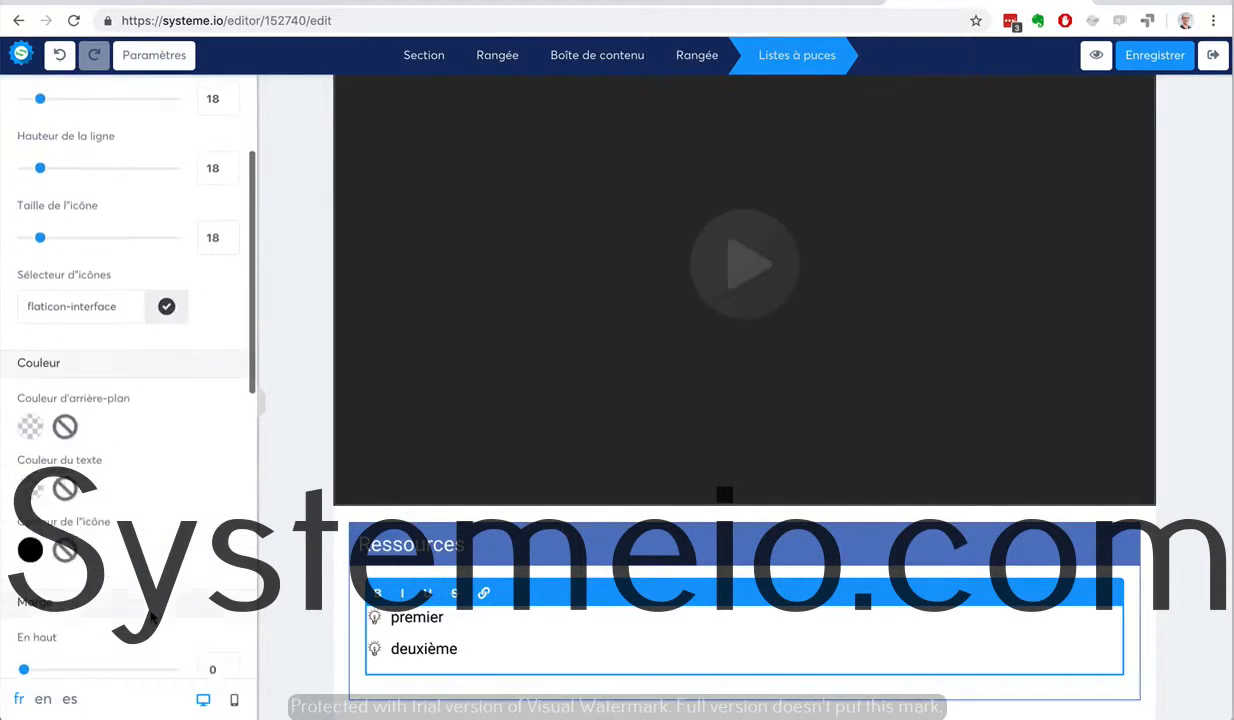
pyautogui.click(30, 515)
pyautogui.scroll(-3, 168, 580)
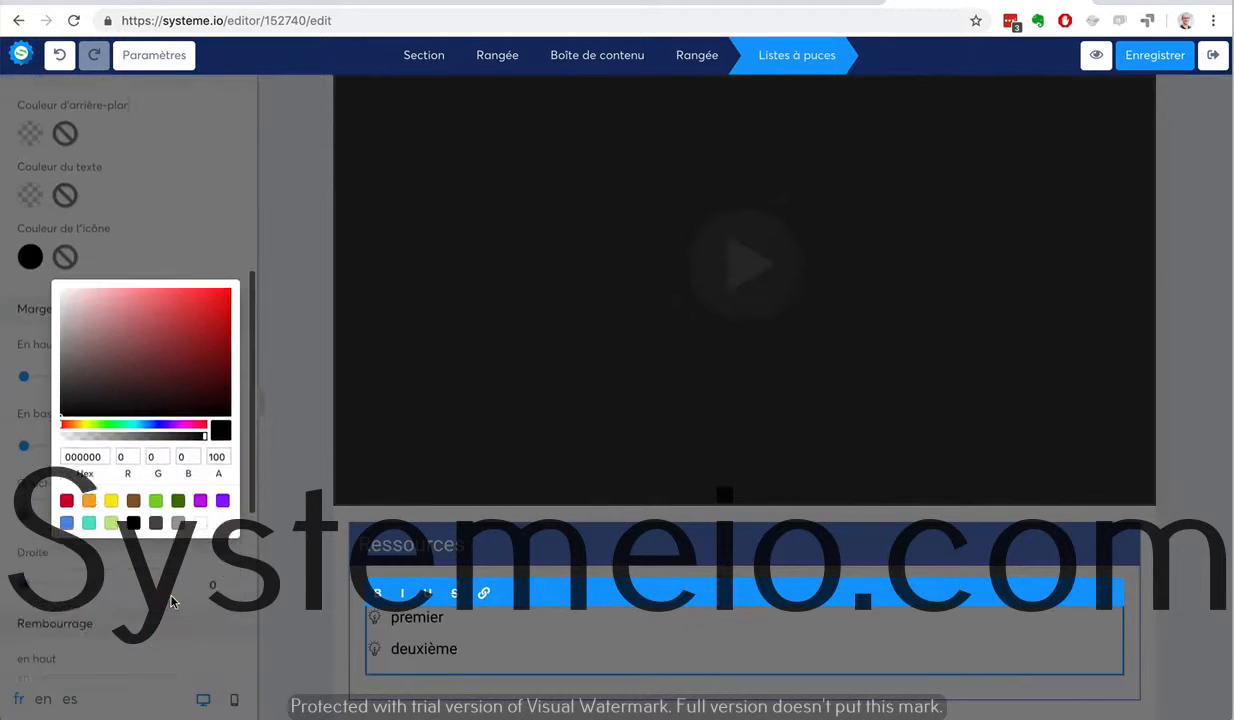
pyautogui.click(157, 485)
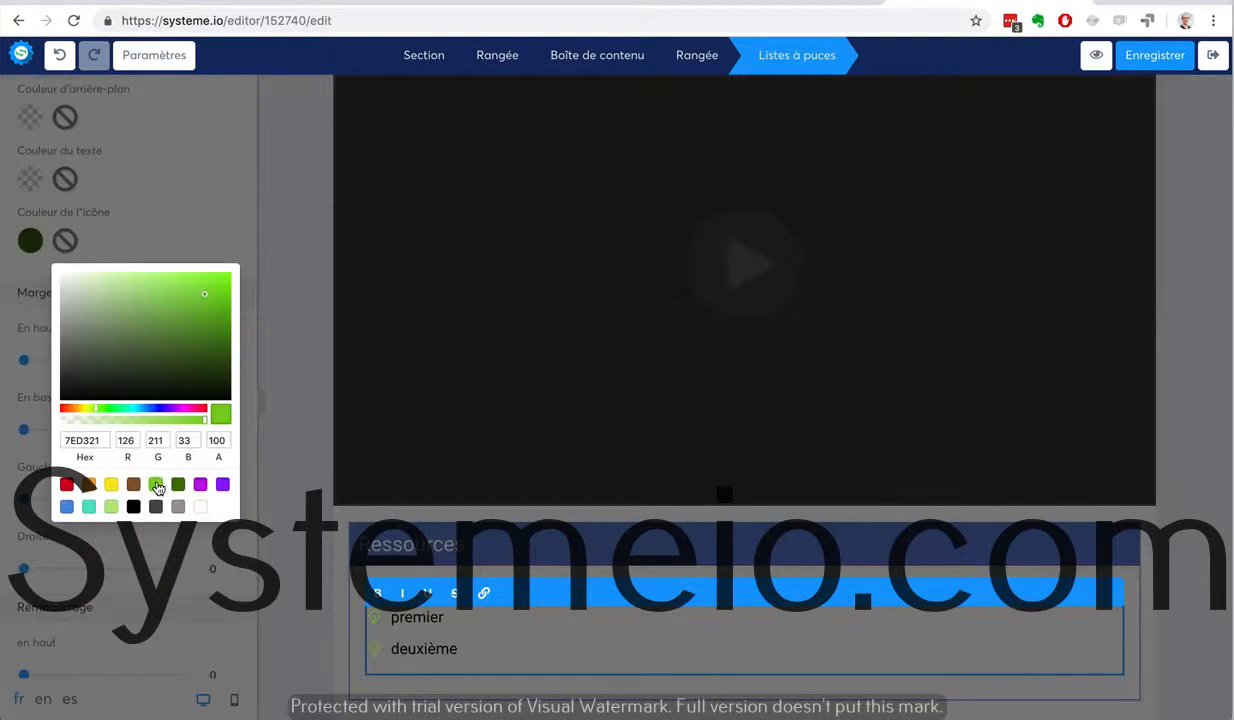
pyautogui.click(1008, 553)
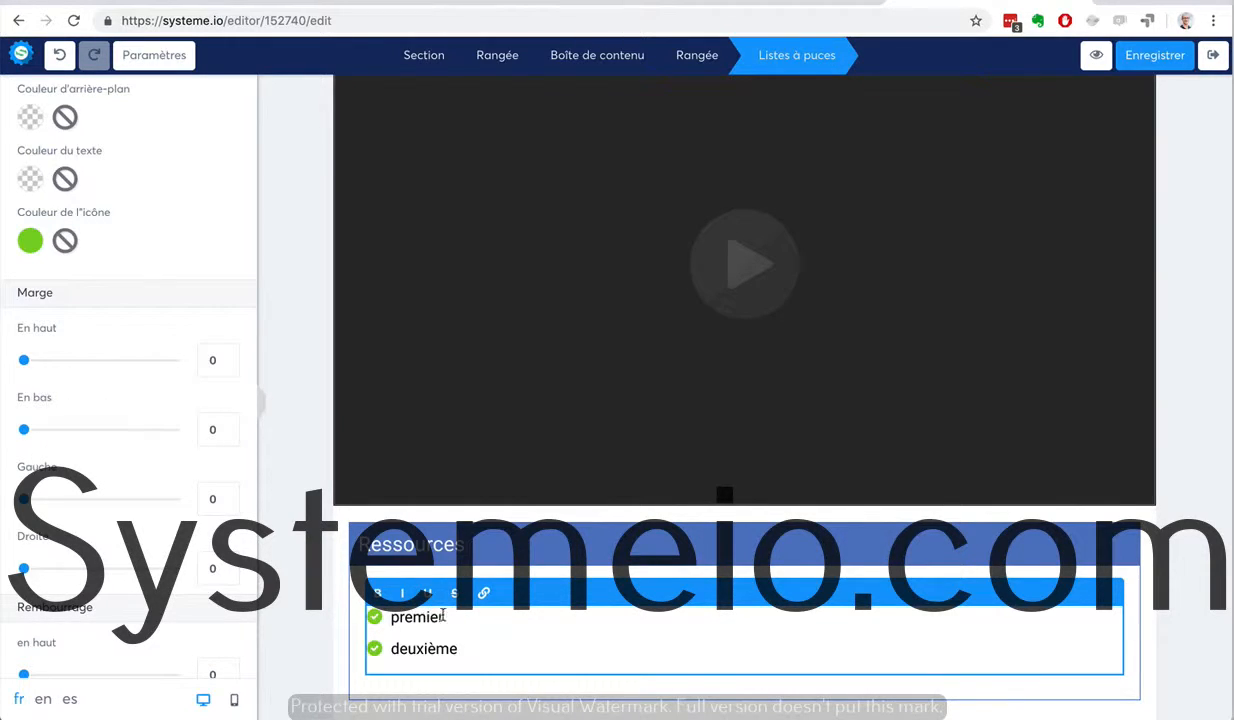
# Replace the first bullet "premier" with "Livre tatata" and turn that text into a link without a URL
pyautogui.moveTo(443, 616); pyautogui.dragTo(395, 617)
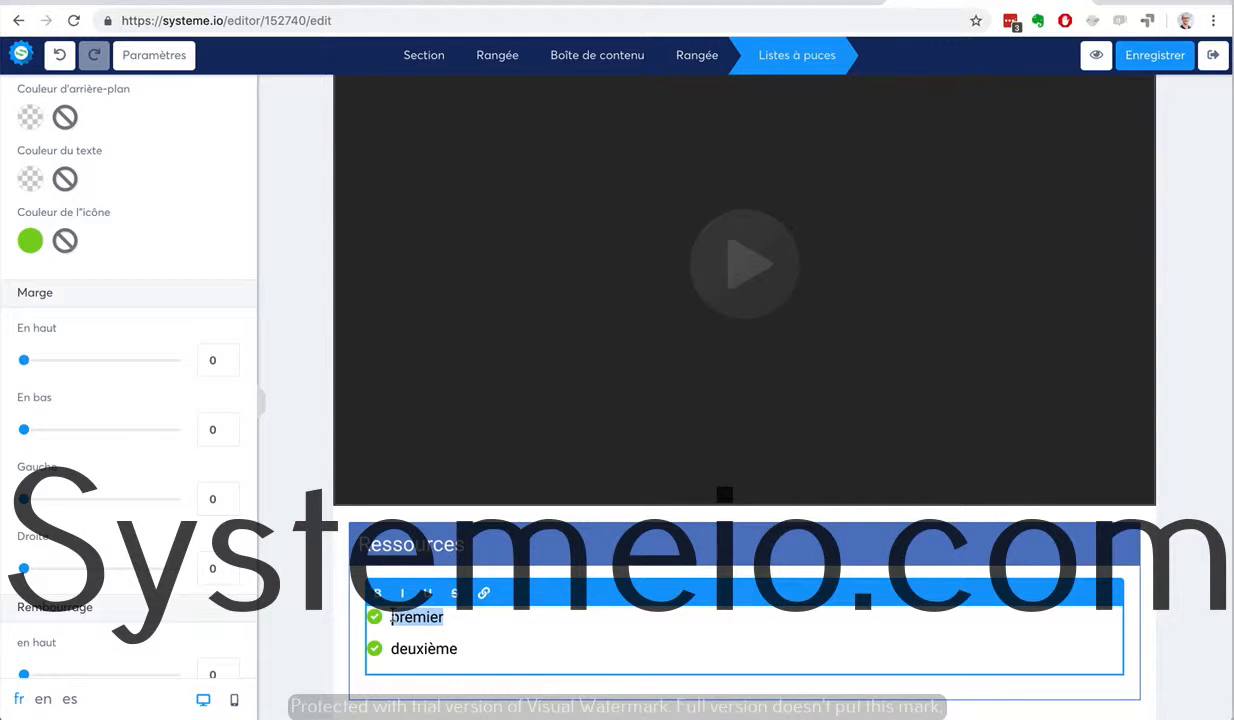
pyautogui.press('BackSpace')
pyautogui.write('Livre tatata')
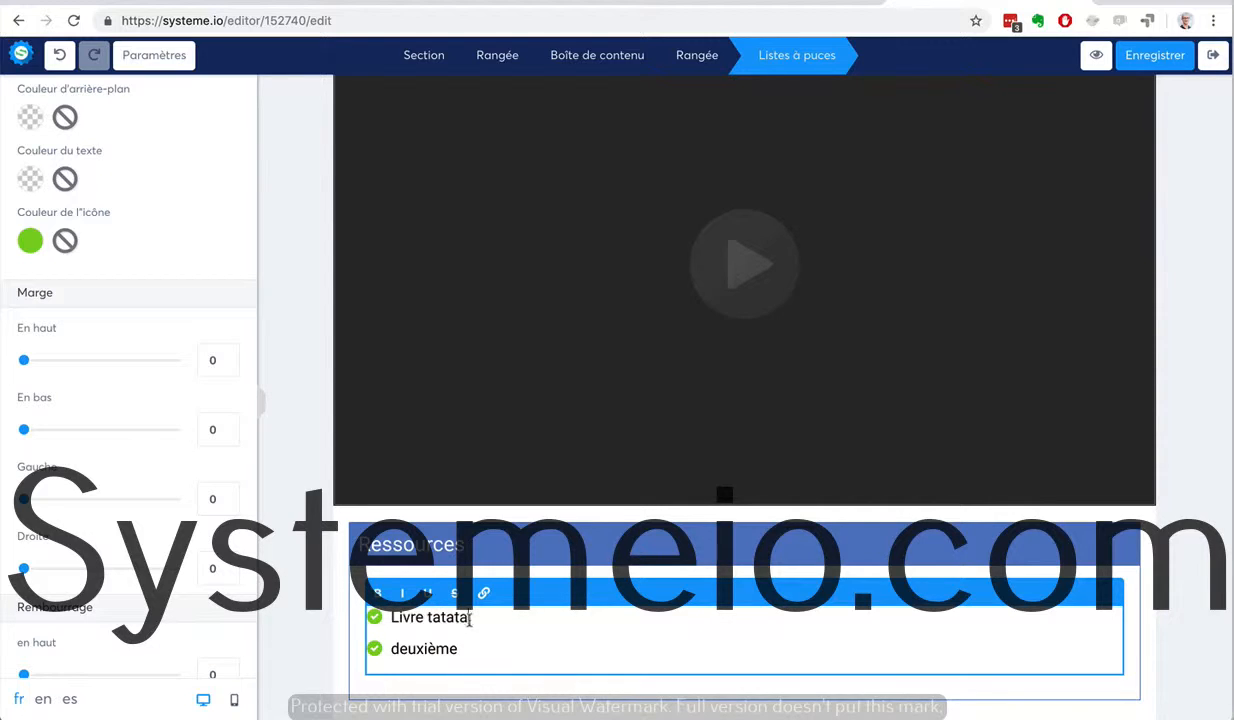
pyautogui.moveTo(466, 617); pyautogui.dragTo(389, 617)
pyautogui.click(483, 594)
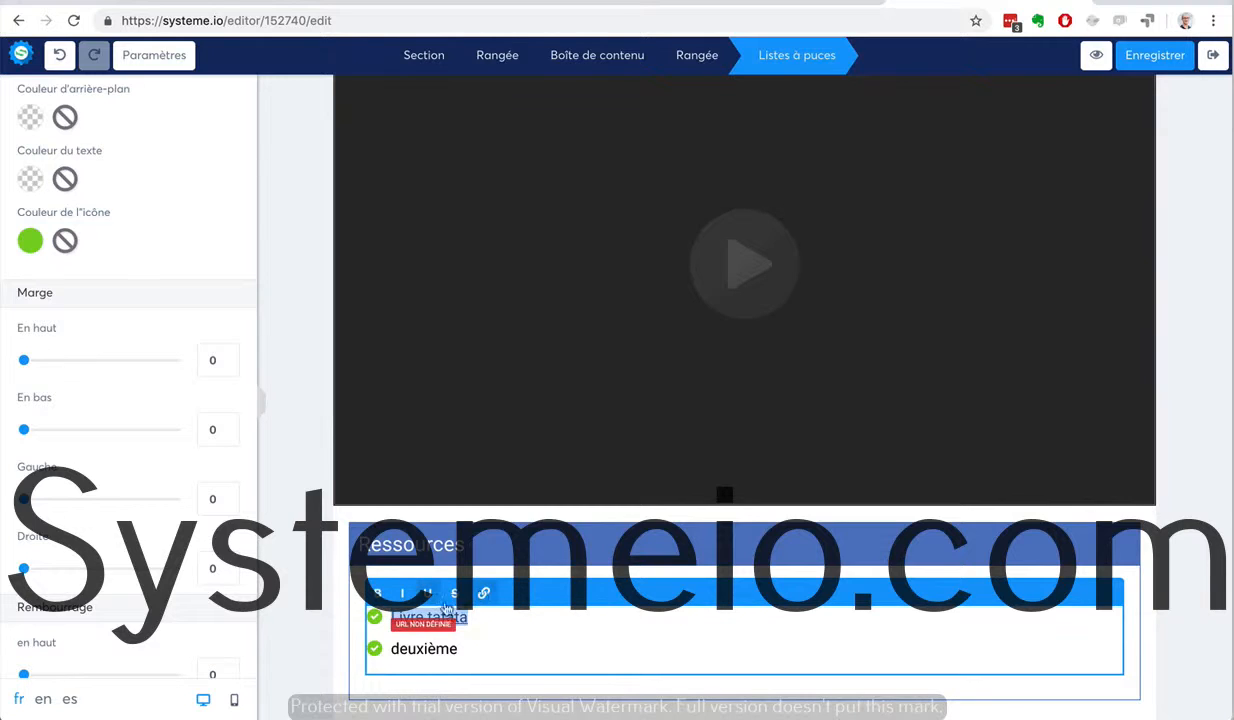
pyautogui.click(410, 620)
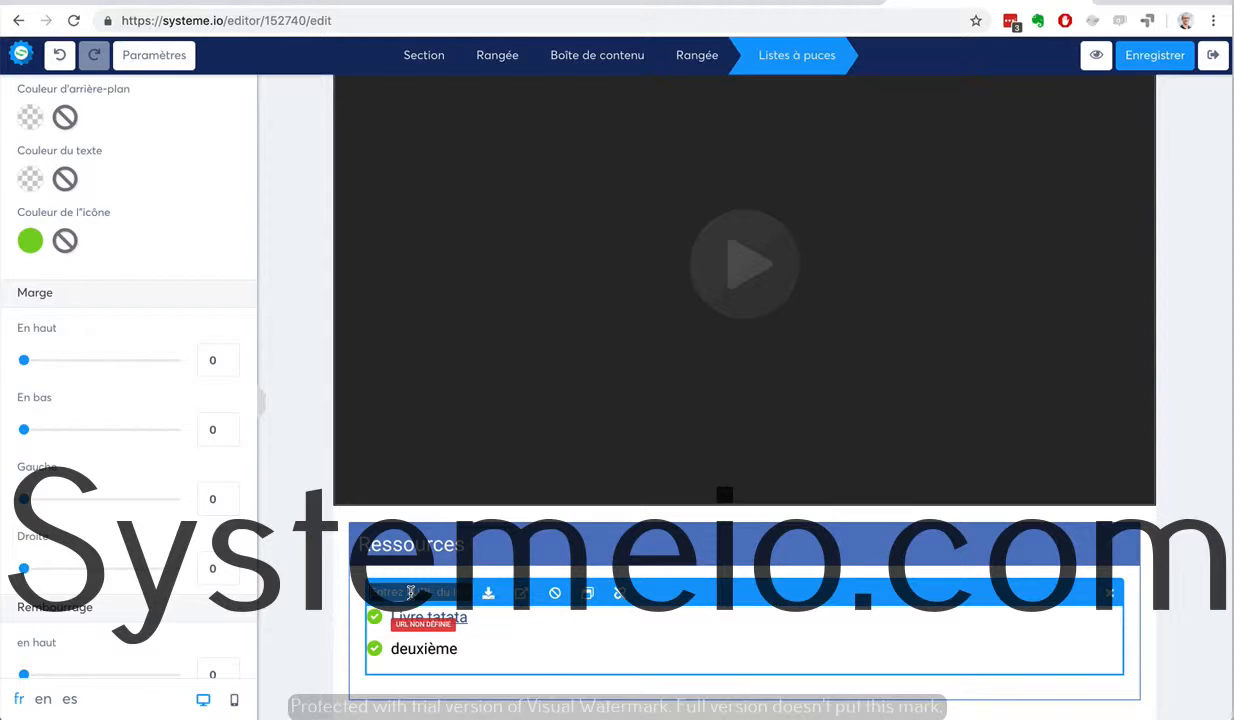
# Save the chapter page, return to the course curriculum and duplicate the "Le solfège" chapter
pyautogui.click(1150, 562)
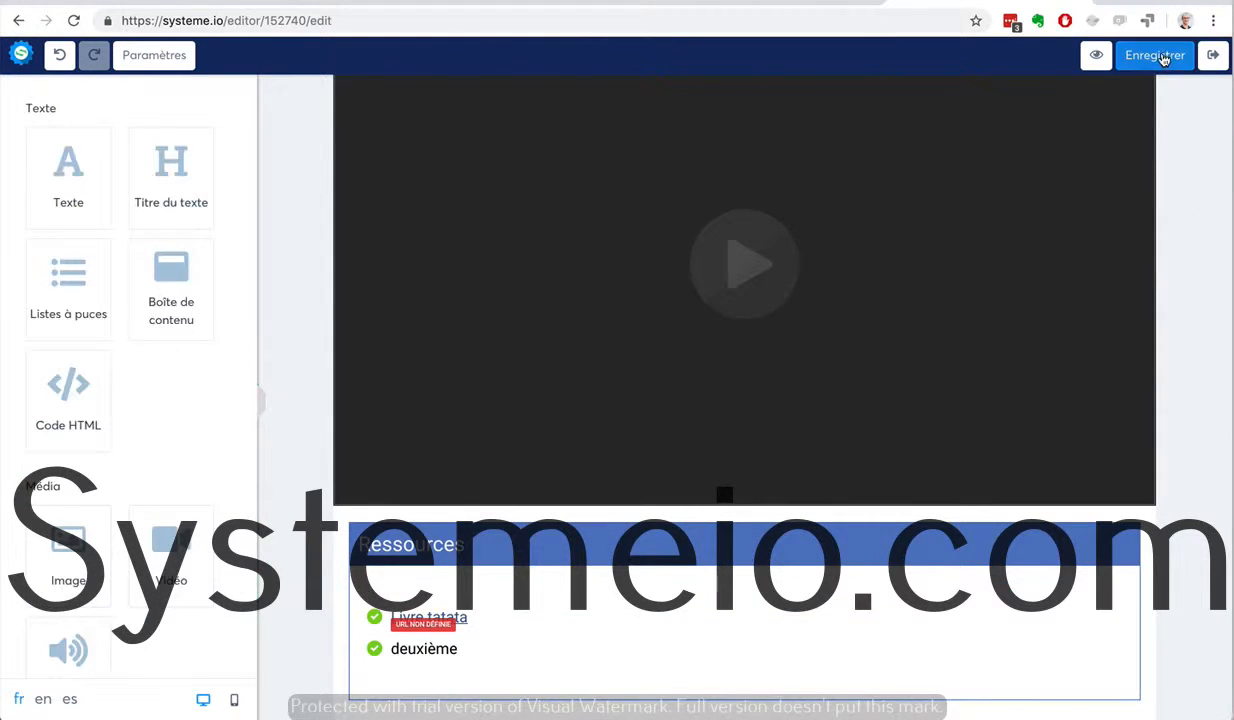
pyautogui.click(1213, 56)
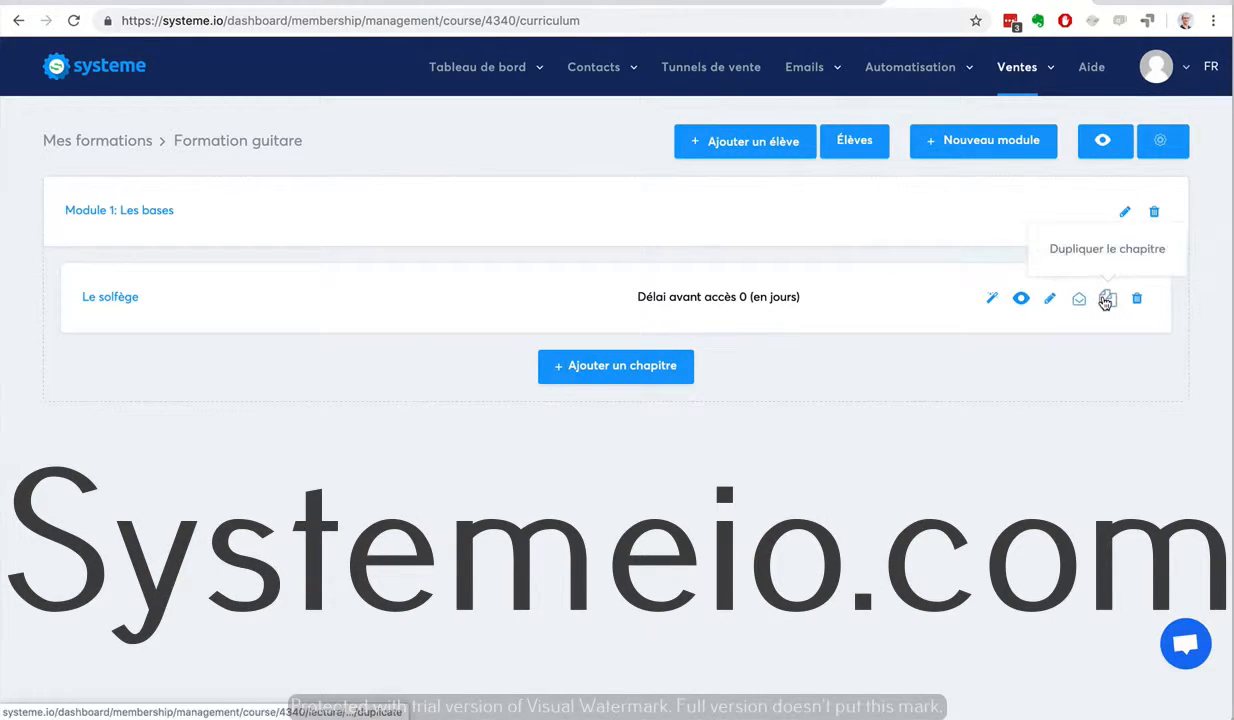
pyautogui.click(1105, 300)
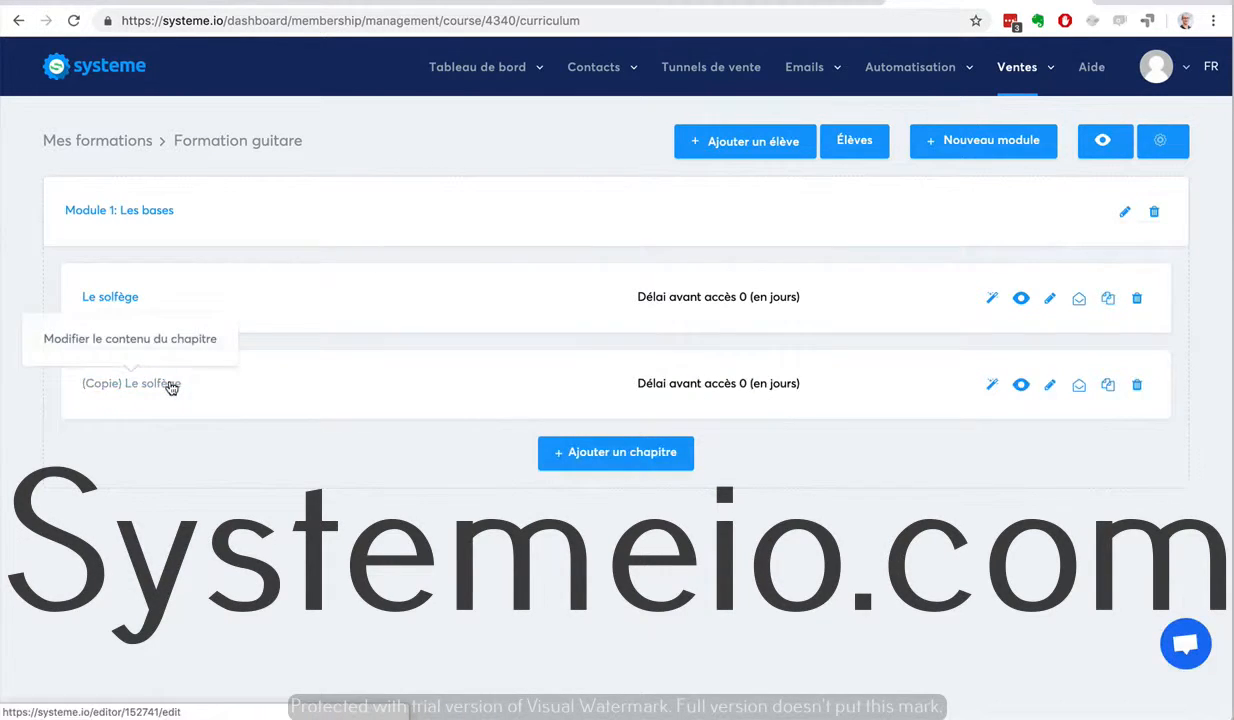
# Replace the heading on the copied "Le solfège" chapter's page with "La guitare" and return to the course curriculum
pyautogui.click(170, 385)
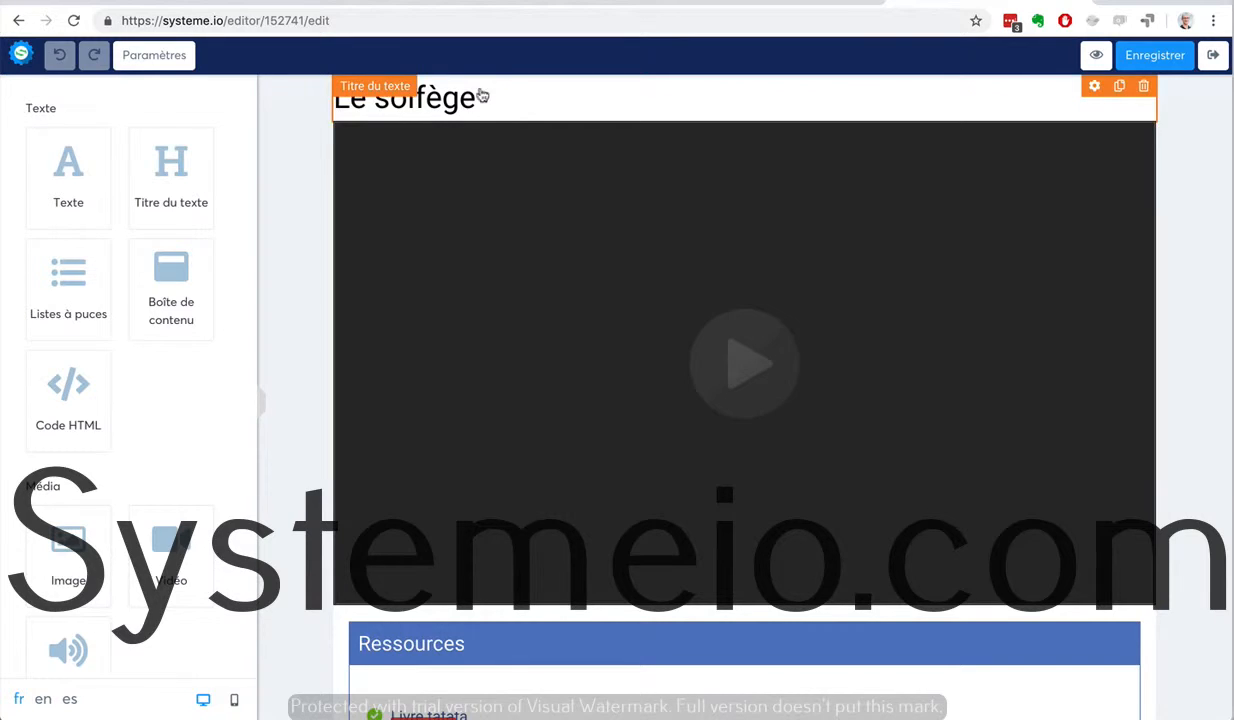
pyautogui.click(470, 97)
pyautogui.moveTo(476, 96); pyautogui.dragTo(316, 93)
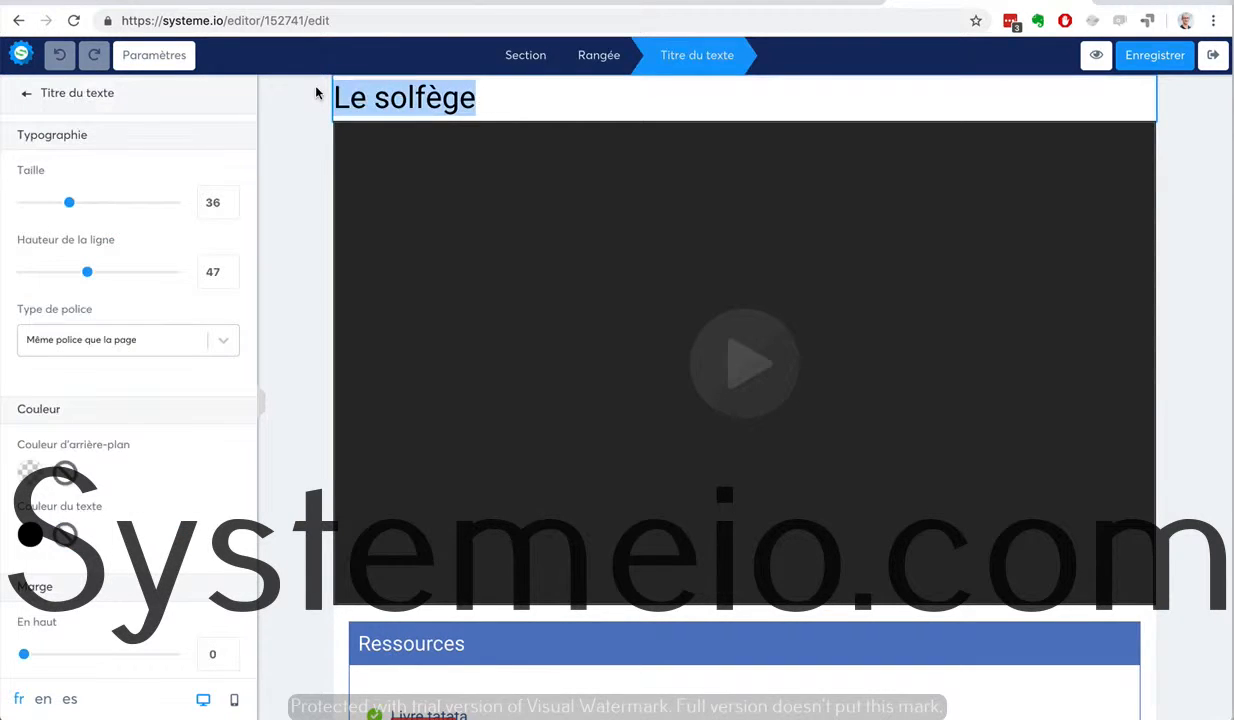
pyautogui.write('La guitare')
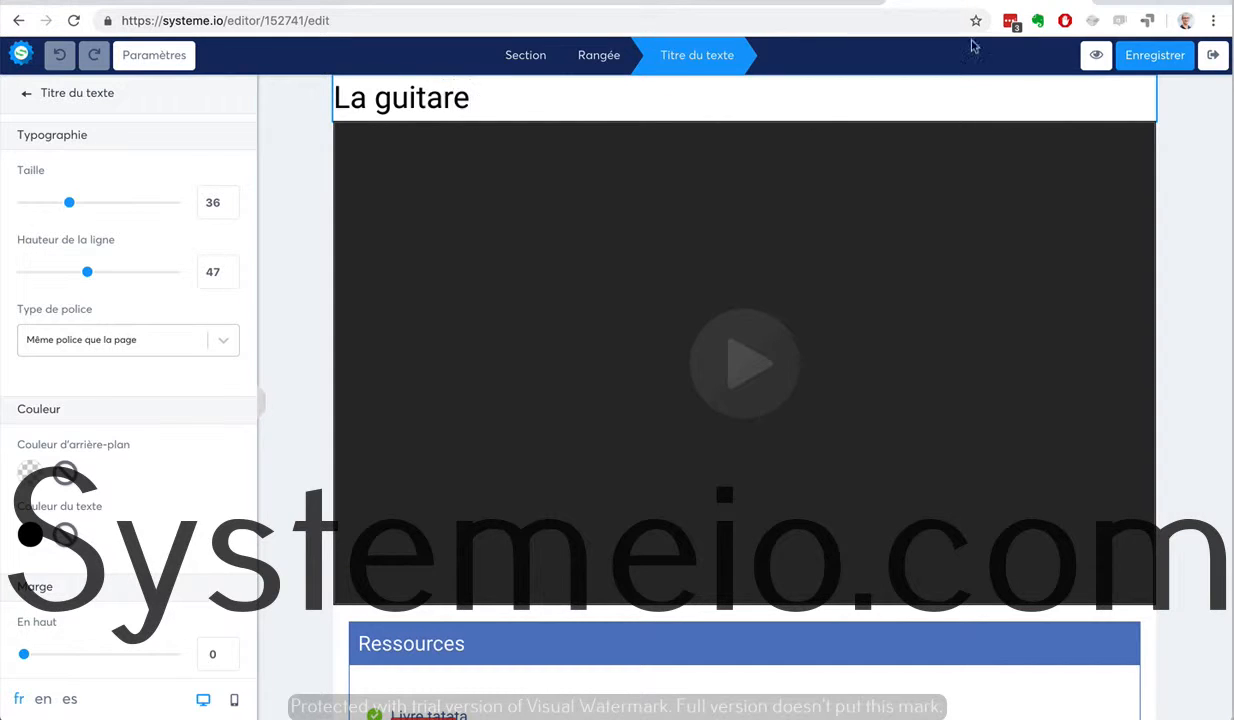
pyautogui.click(1212, 57)
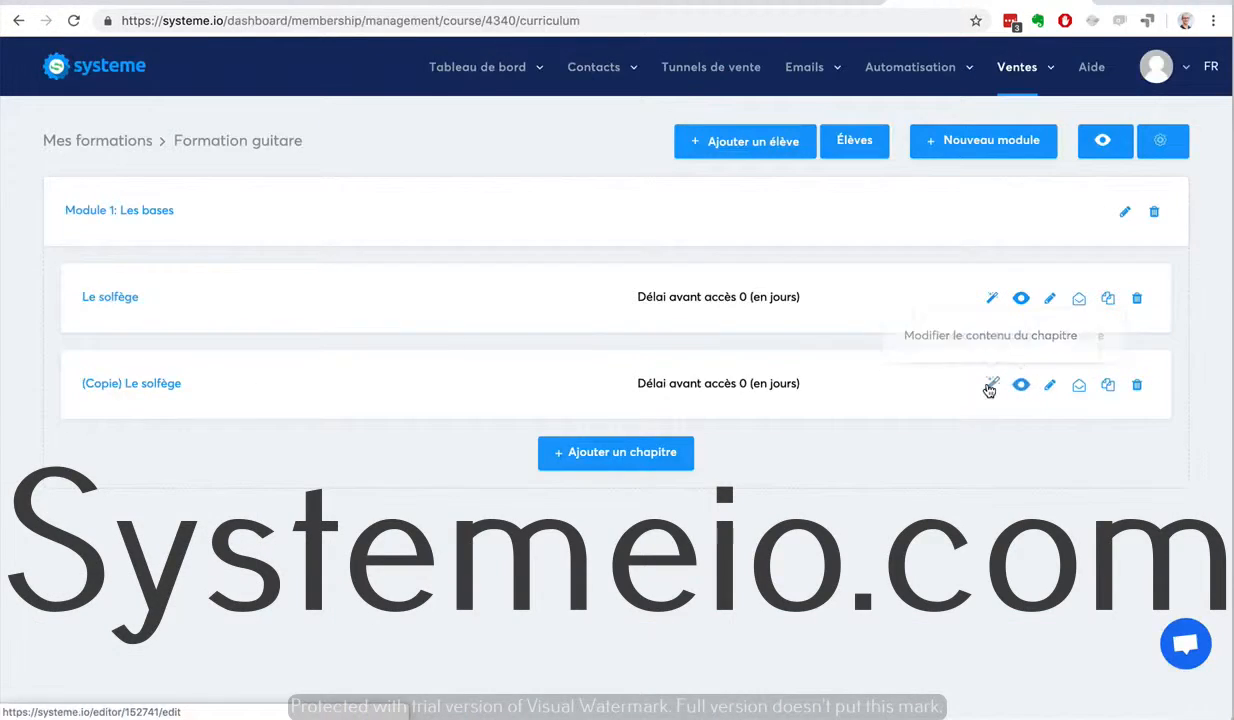
# Rename the "(Copie) Le solfège" chapter as "La guitare" in its chapter settings and save
pyautogui.click(992, 385)
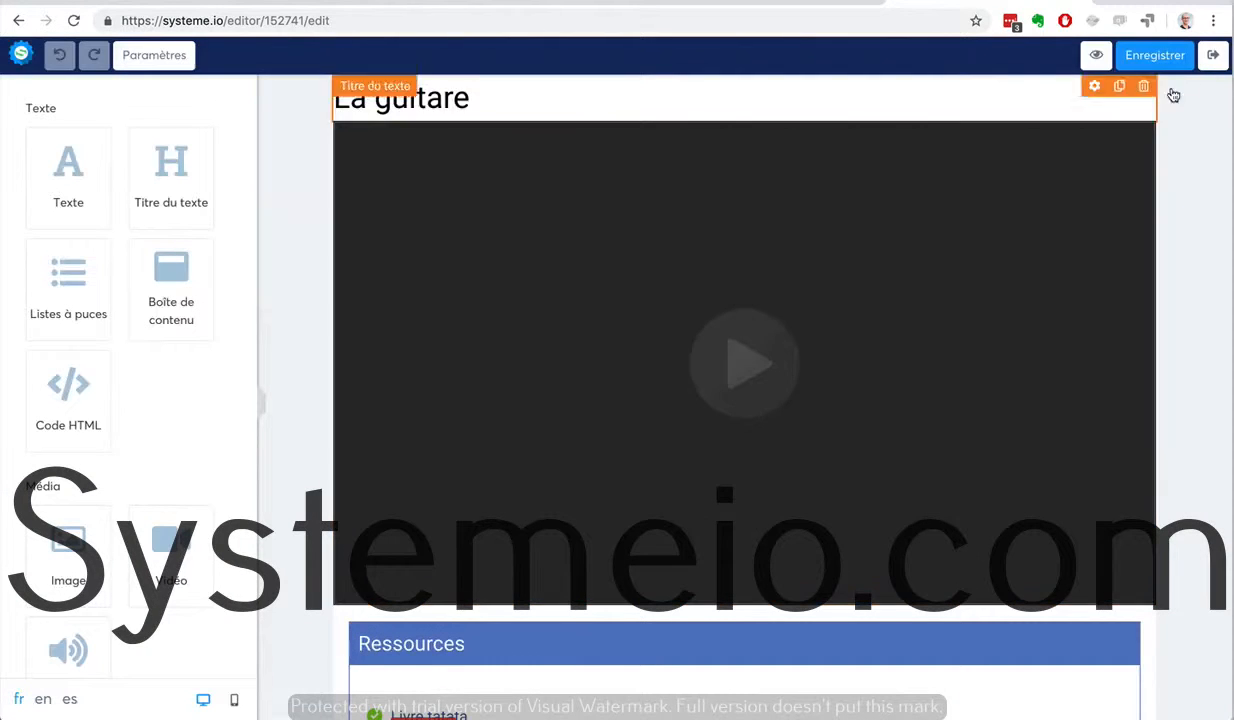
pyautogui.click(1212, 55)
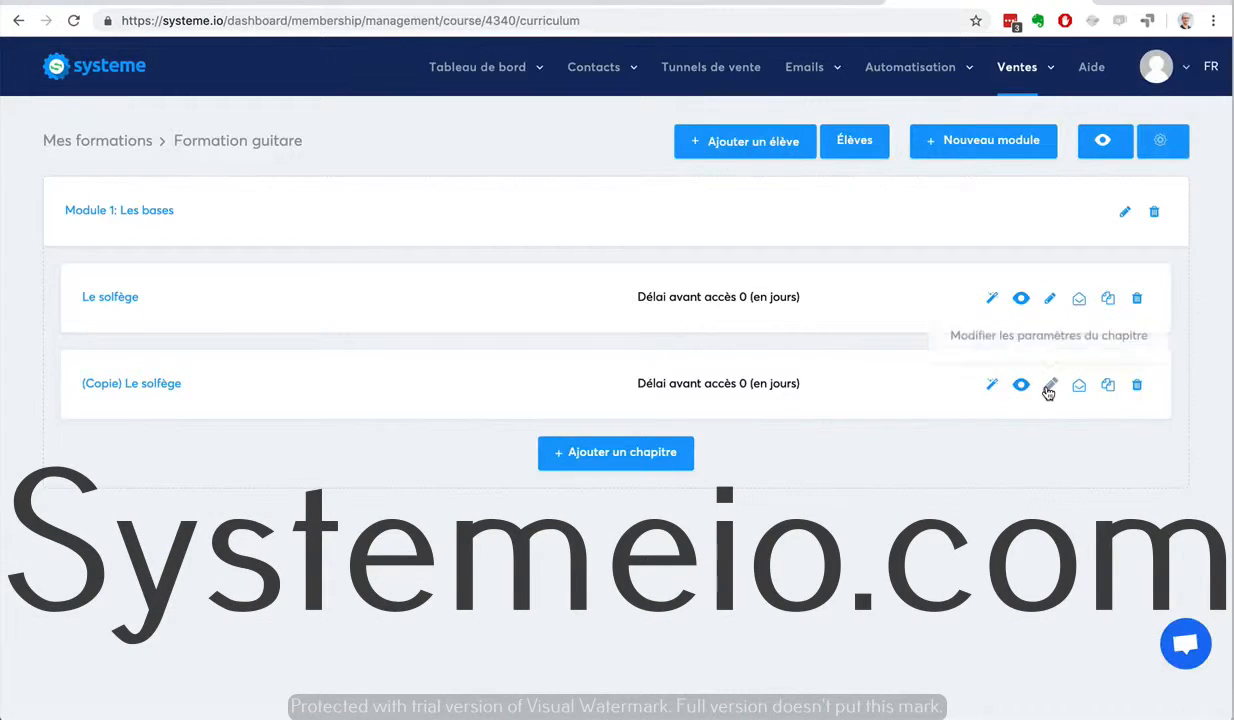
pyautogui.click(1048, 387)
pyautogui.moveTo(573, 208); pyautogui.dragTo(414, 205)
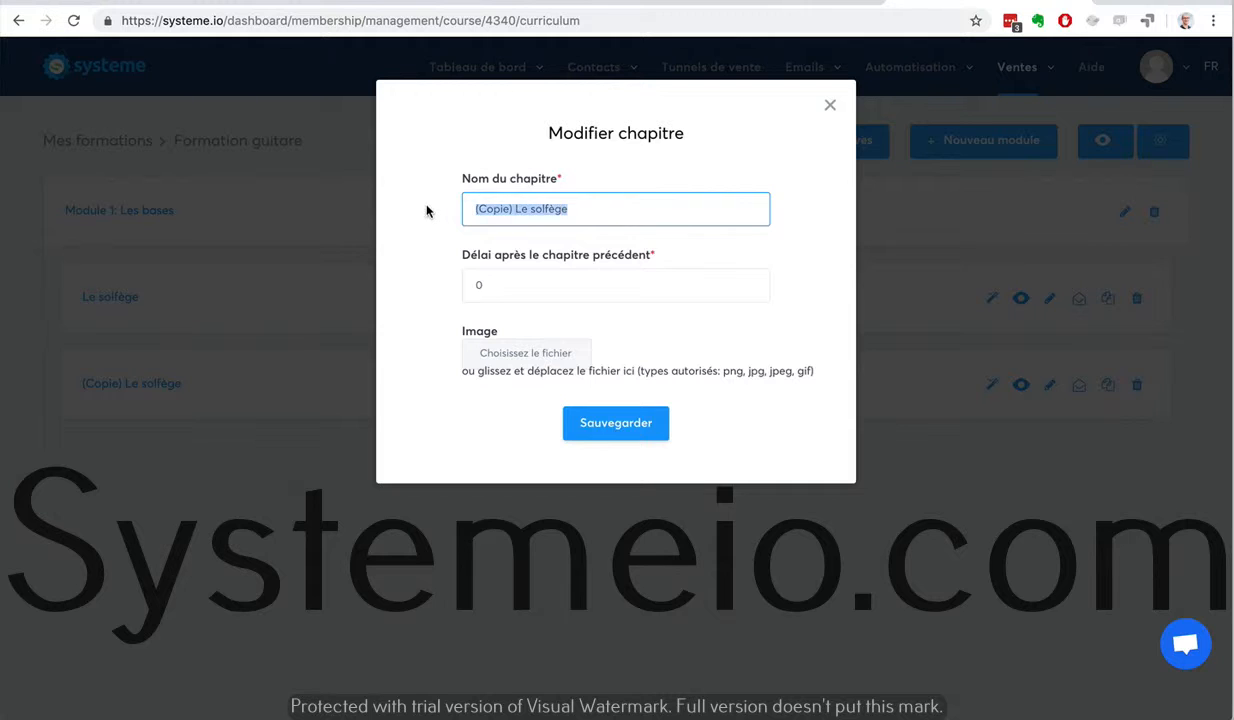
pyautogui.write('La guitare')
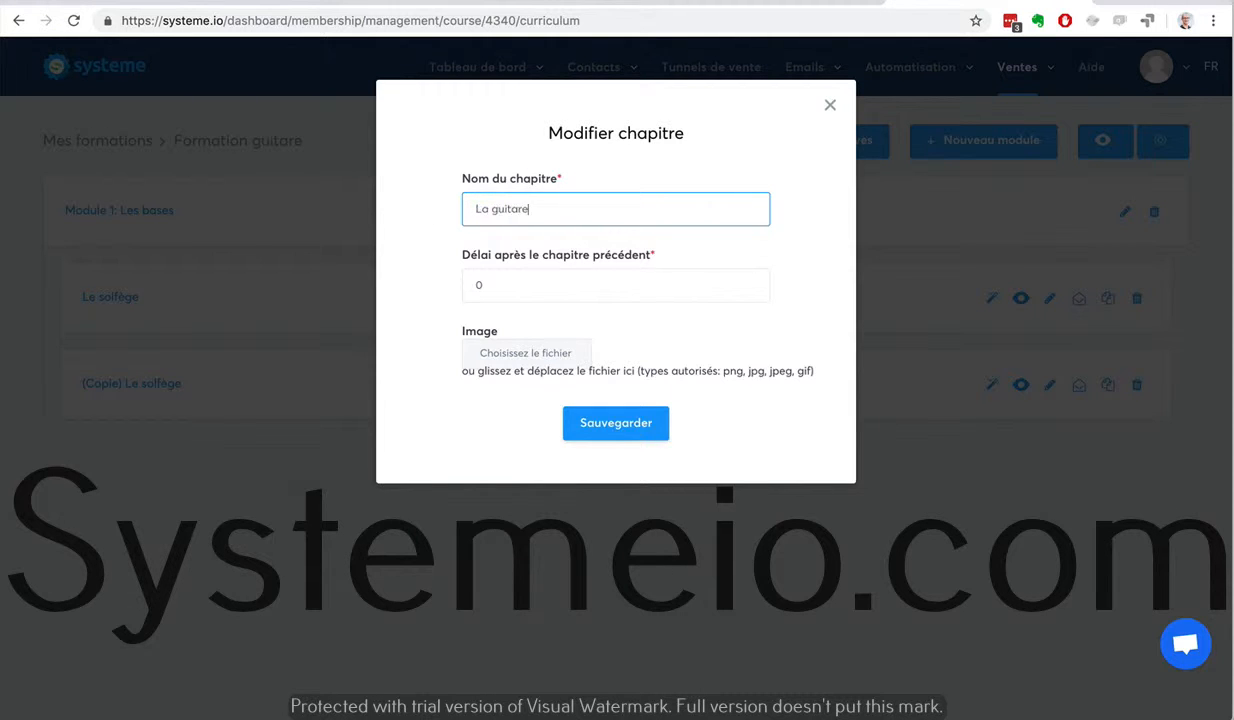
pyautogui.click(622, 422)
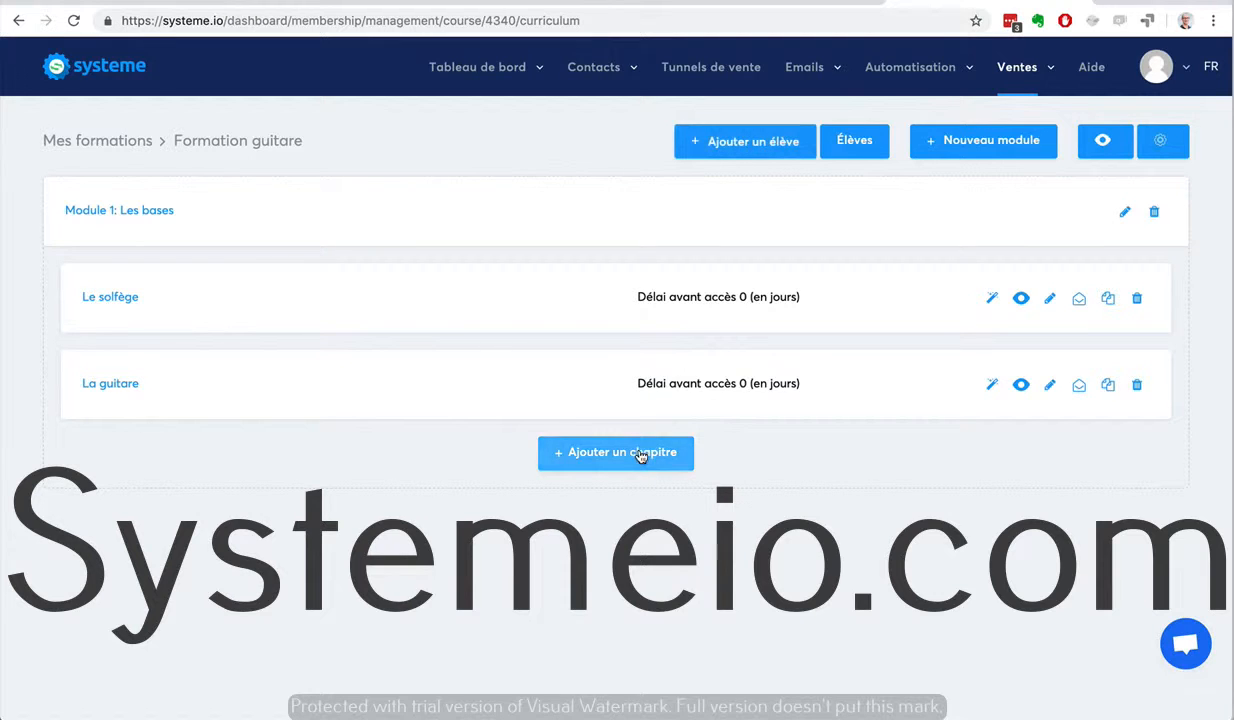
# Create a new module named "Module 2", leaving its title displayed for students
pyautogui.click(950, 157)
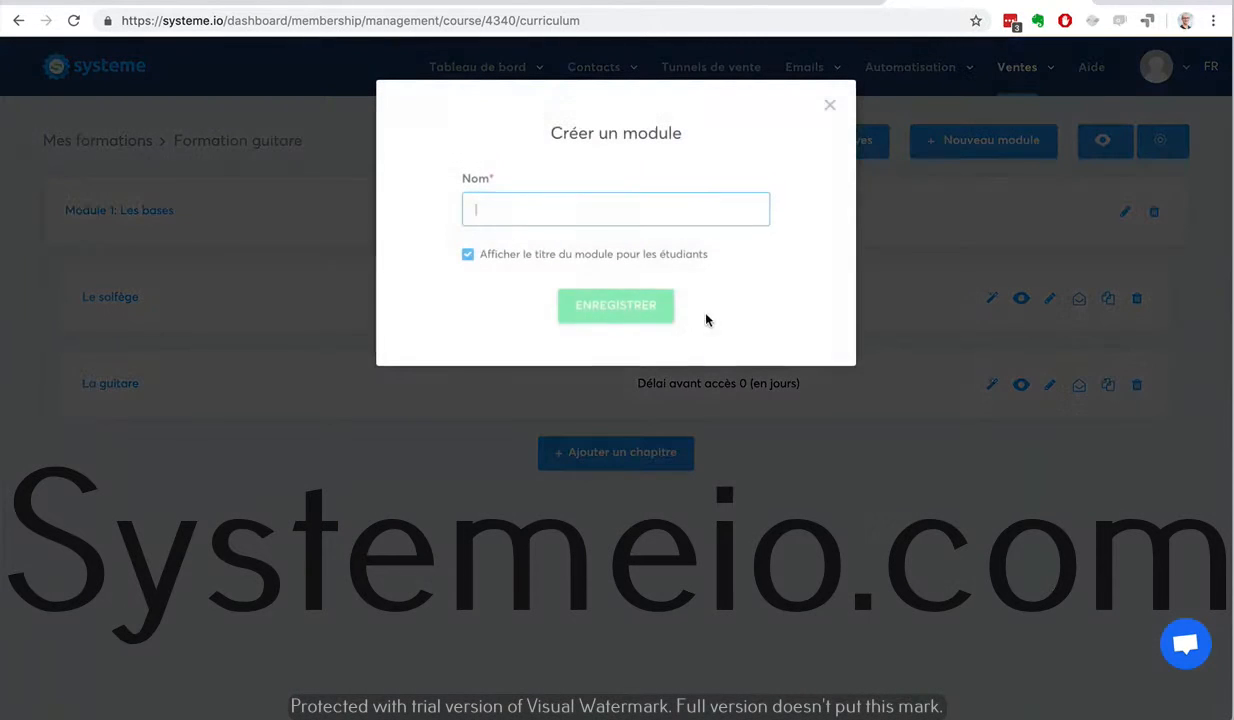
pyautogui.write('Module')
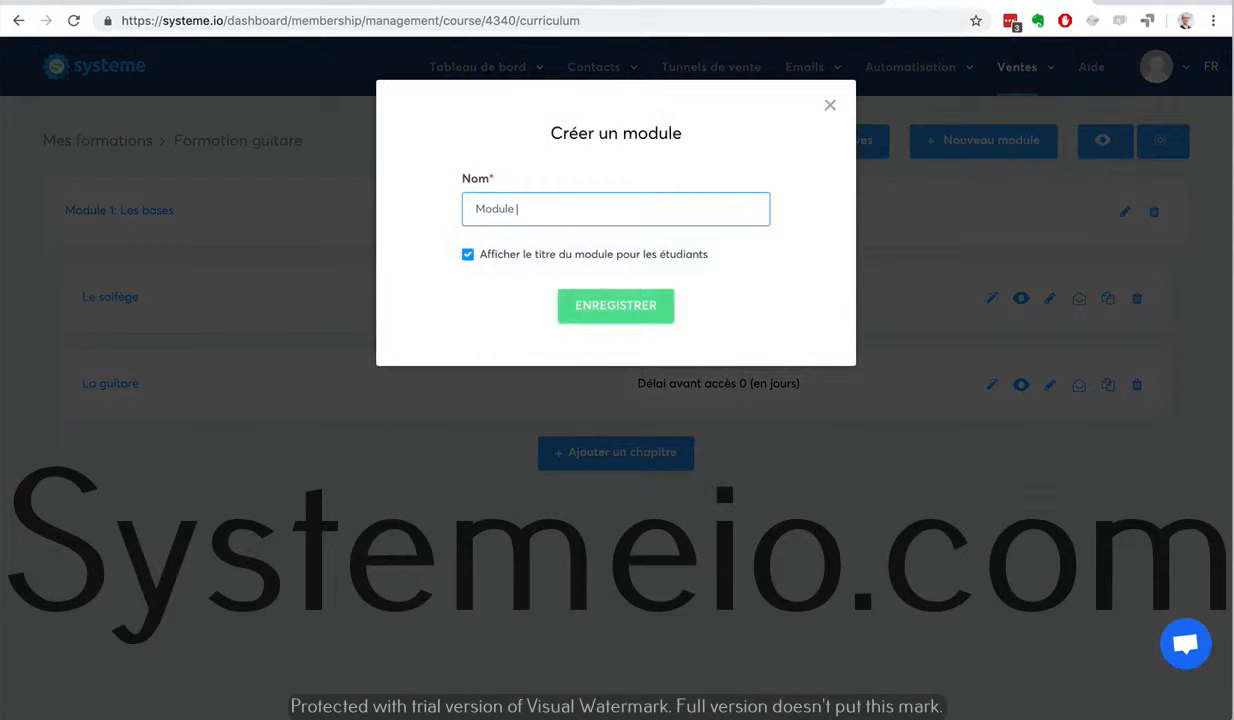
pyautogui.write(' 2')
pyautogui.click(596, 300)
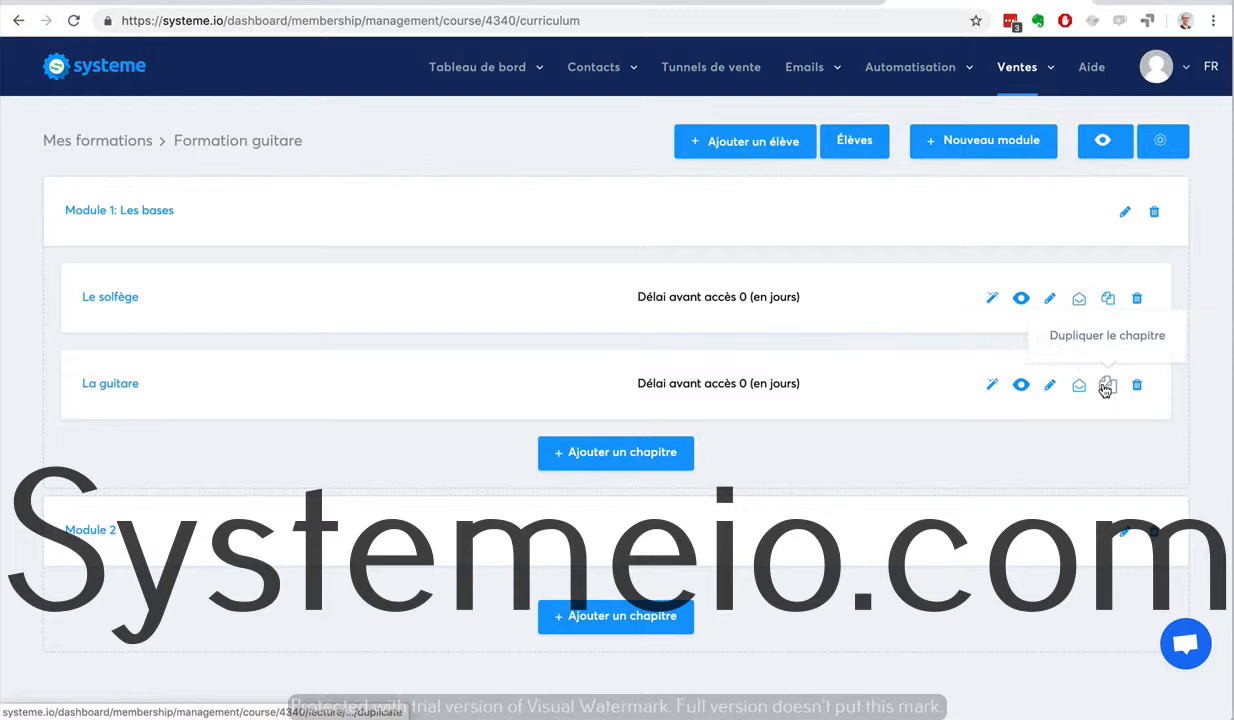
# Duplicate the "La guitare" chapter and move the copy into Module 2
pyautogui.click(1106, 387)
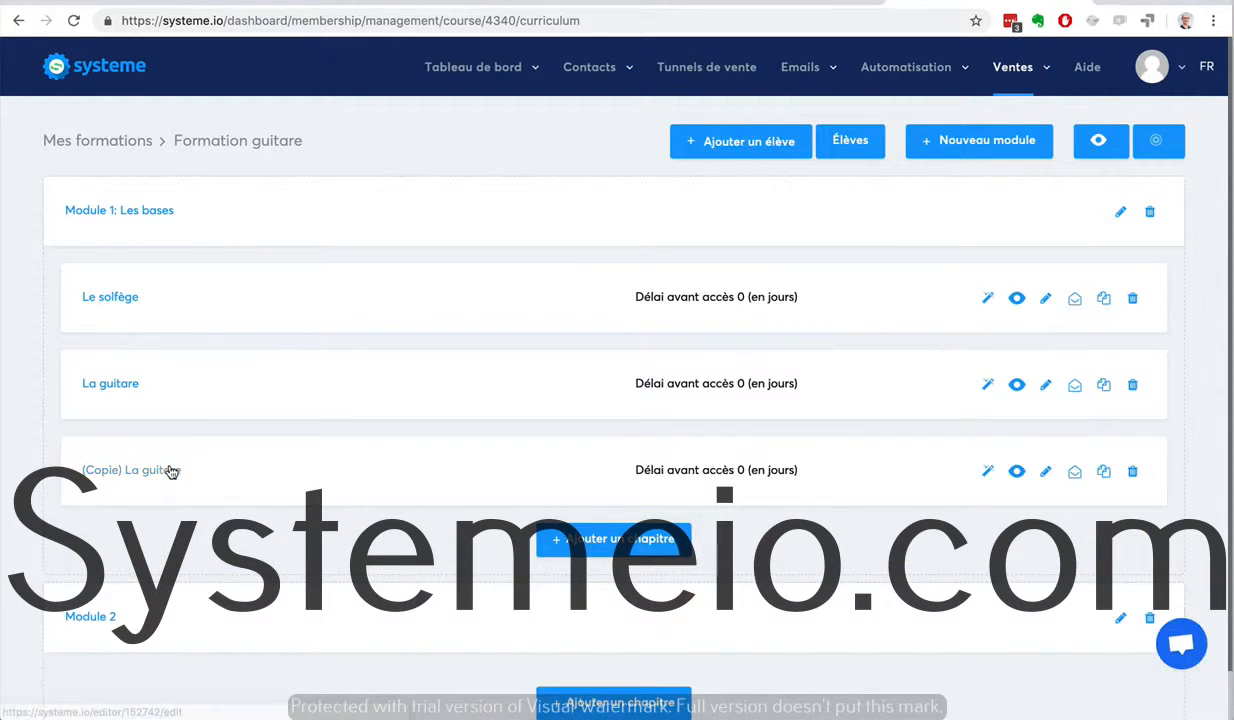
pyautogui.moveTo(171, 471); pyautogui.dragTo(351, 648)
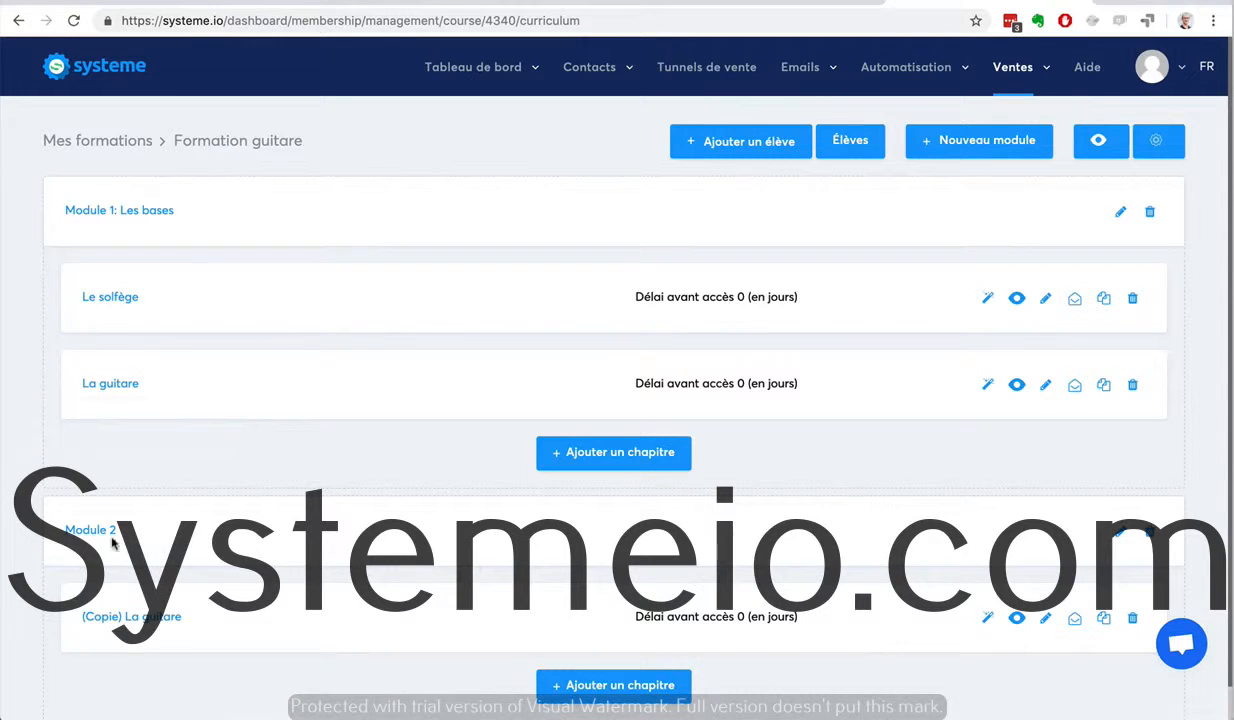
# View the page of the copied "La guitare" chapter in Module 2 and return to the course curriculum
pyautogui.scroll(-1, 569, 360)
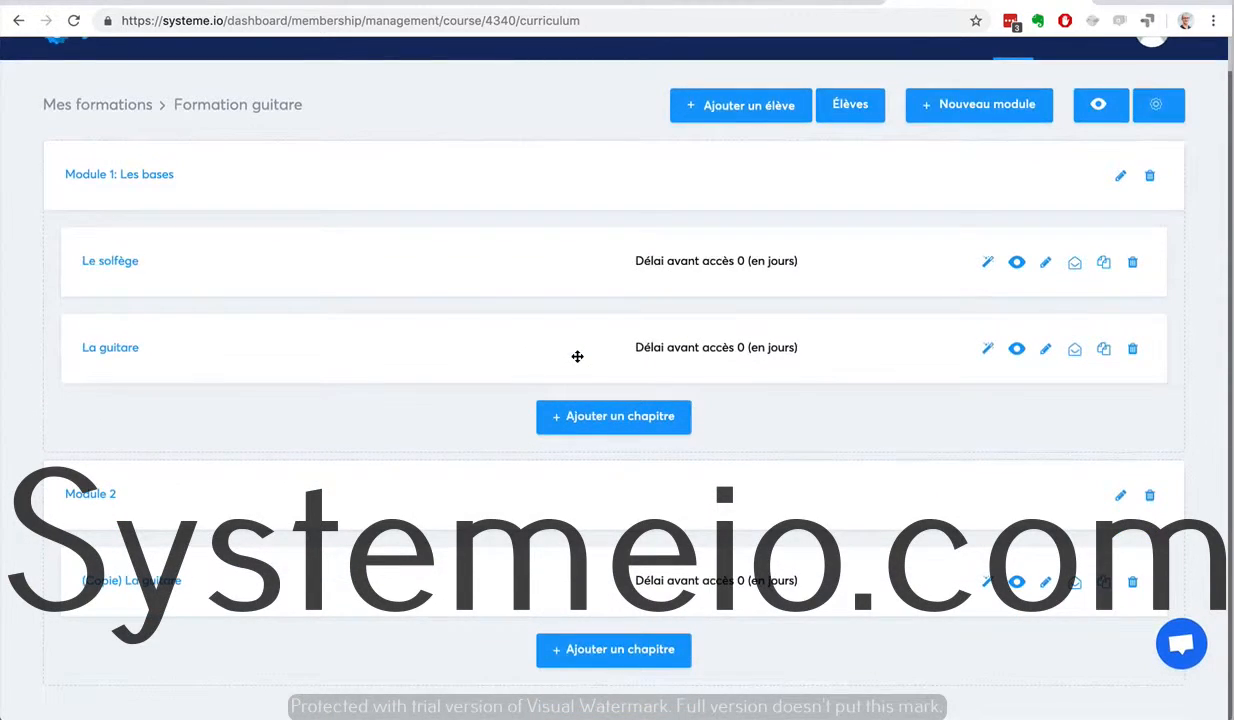
pyautogui.scroll(1, 460, 264)
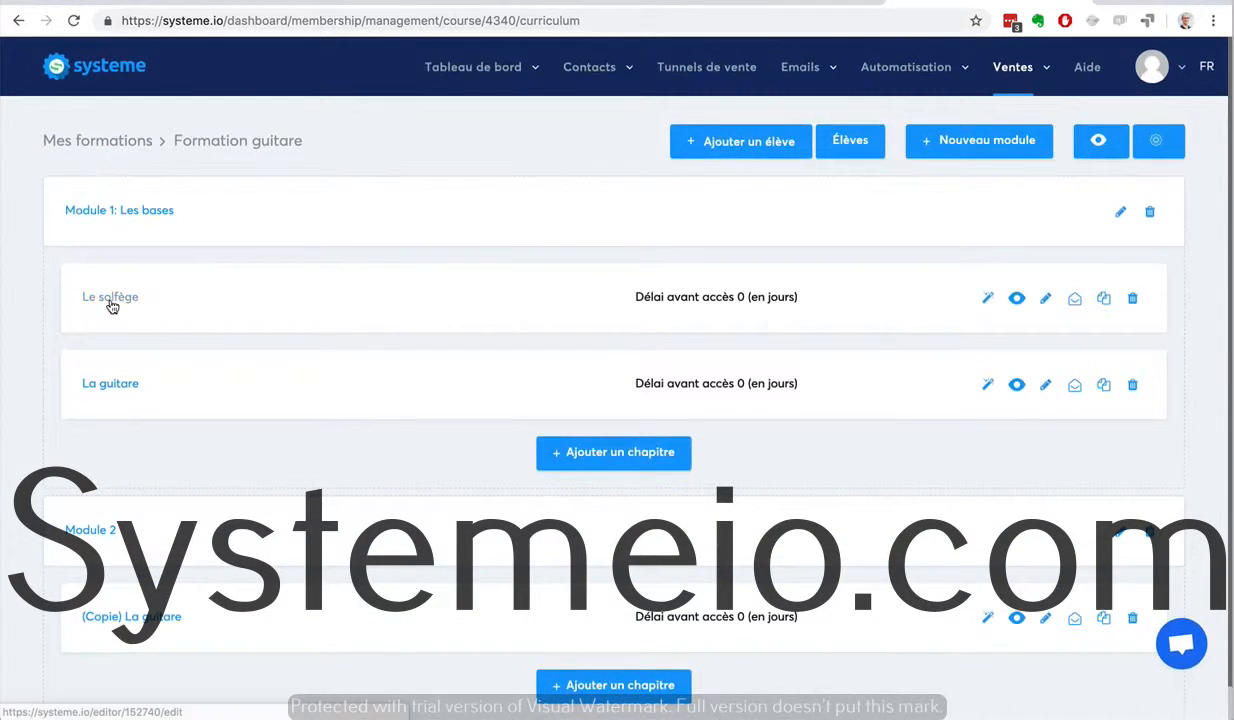
pyautogui.click(128, 618)
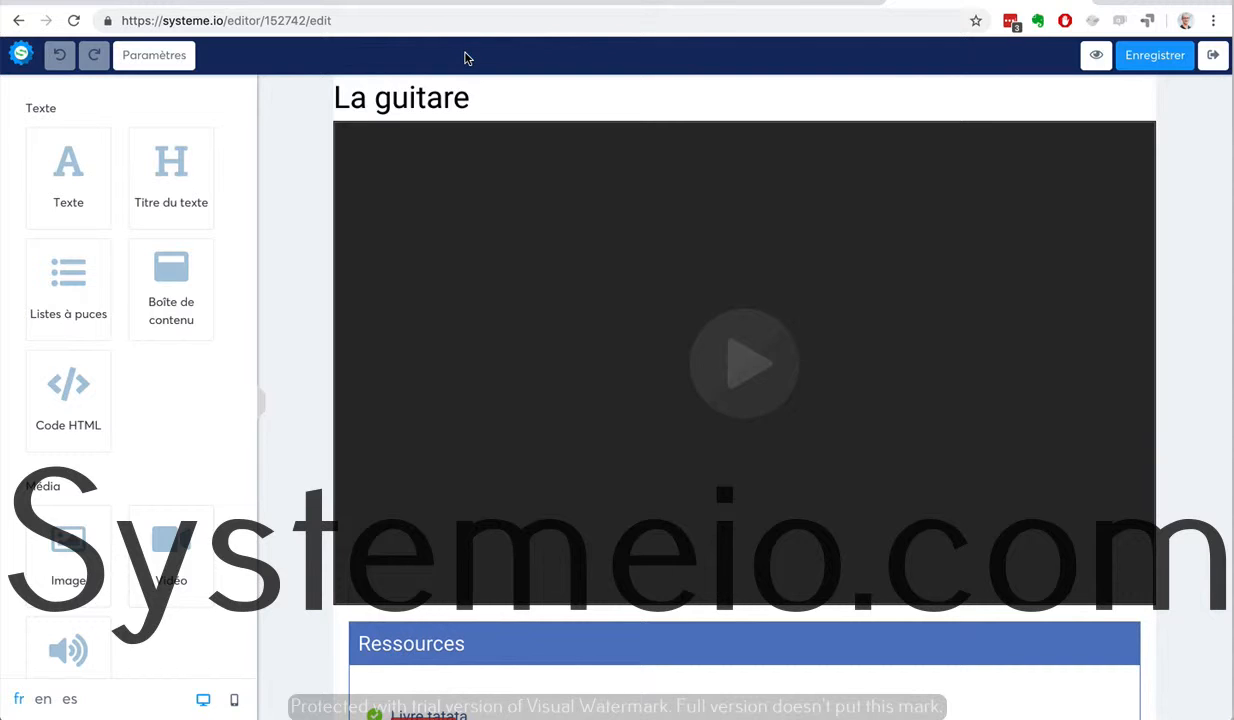
pyautogui.click(1210, 59)
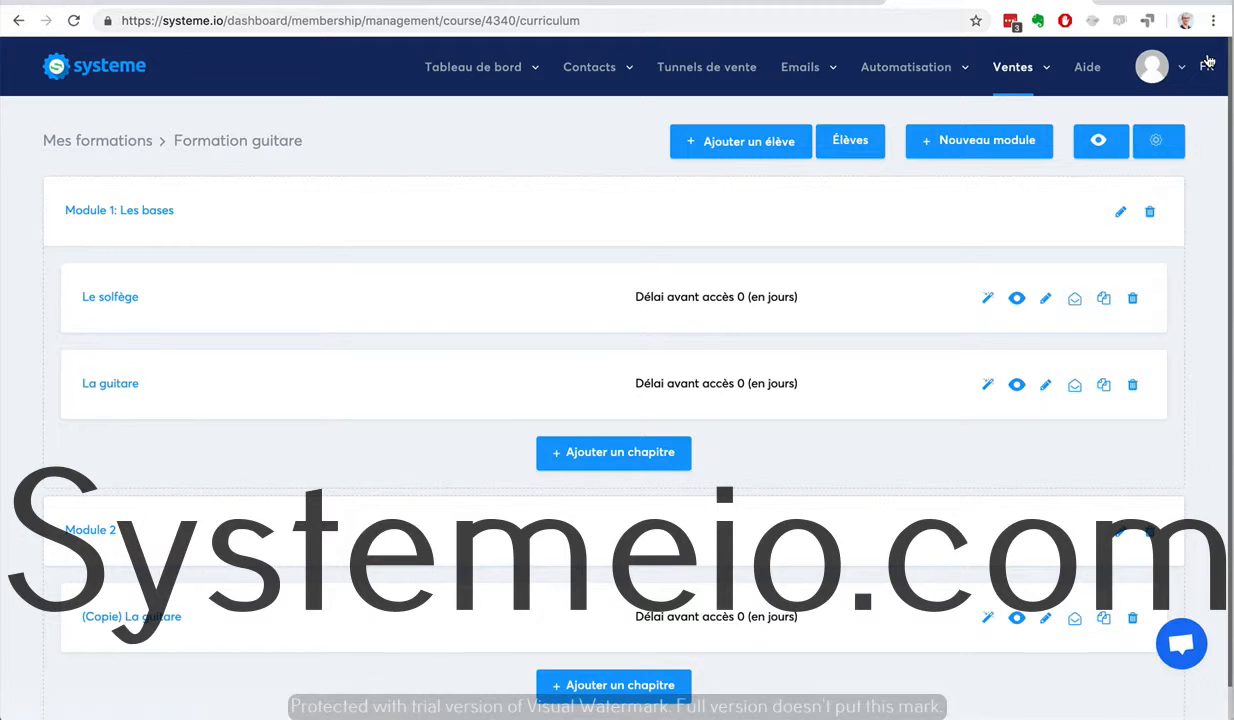